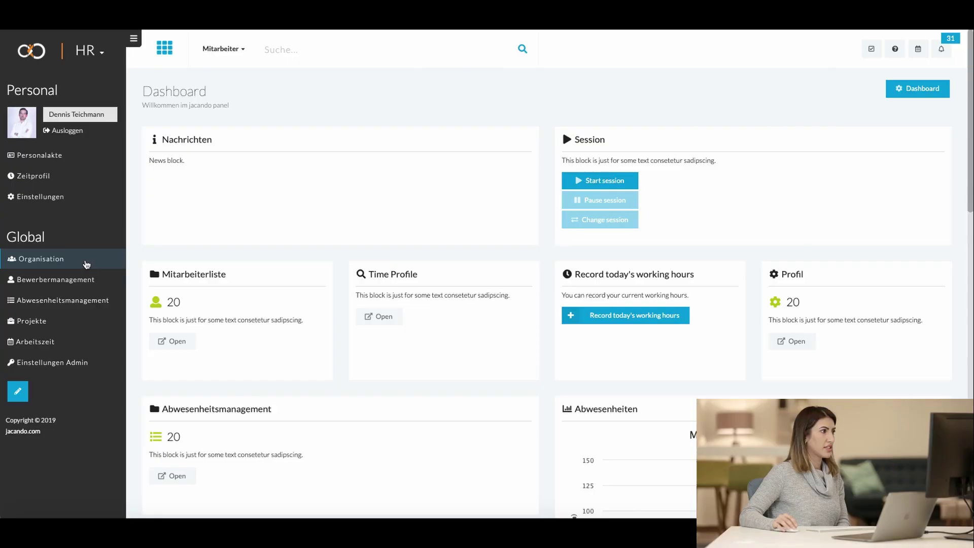
Open the organisation chart in the Organisation area and toggle the display of employee images
left_click(86, 263)
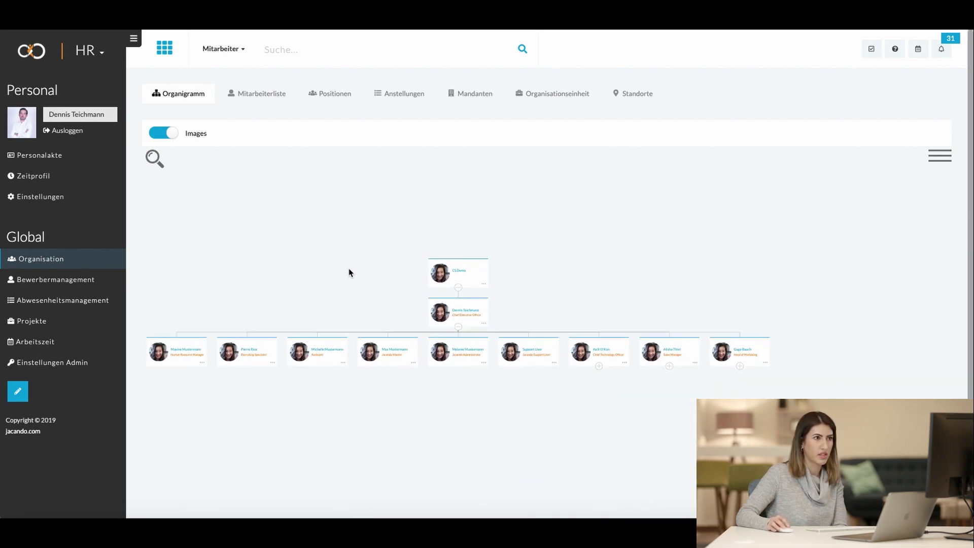
mouse_move(968, 239)
left_mouse_down()
mouse_move(968, 294)
mouse_move(966, 255)
left_mouse_up()
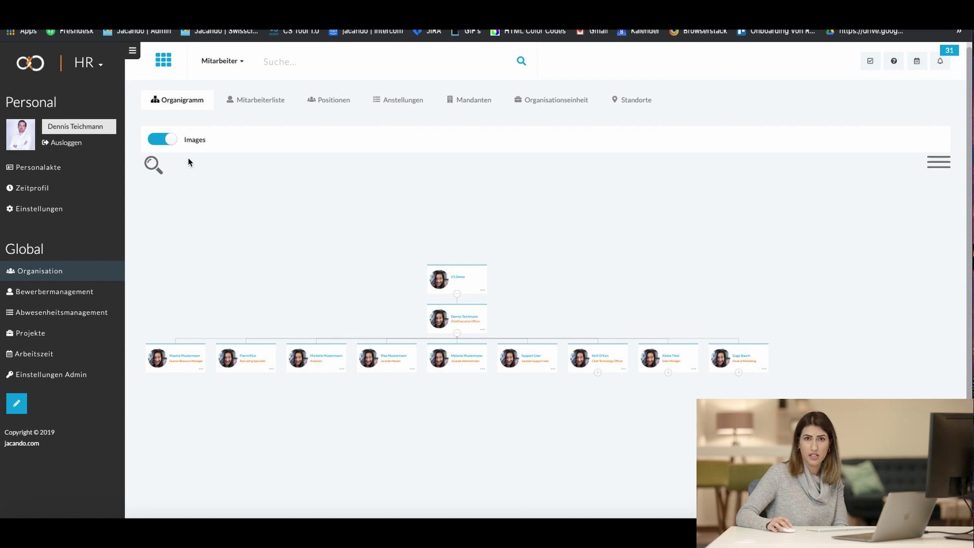
left_click(161, 139)
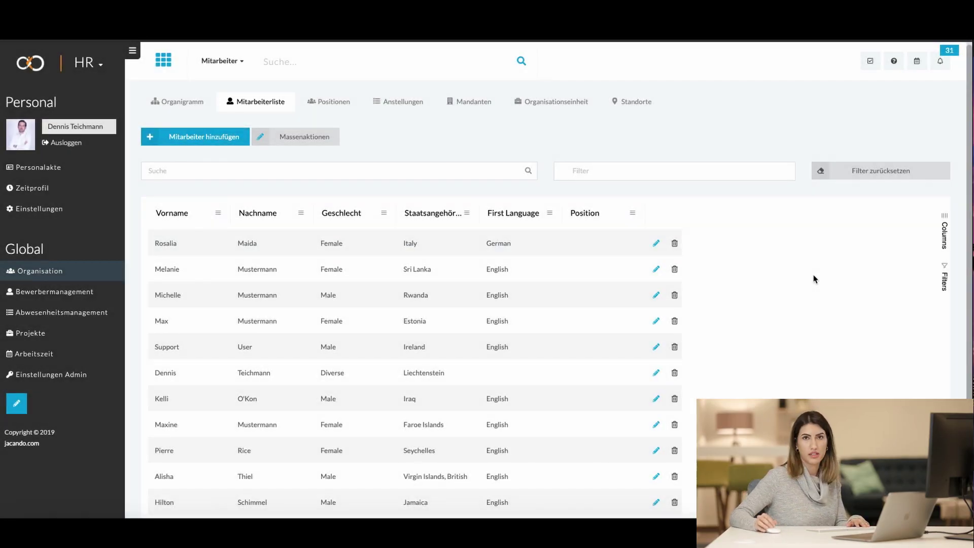
Look through the Mitarbeiterliste and open its column selection
scroll(813, 279, "down", 2)
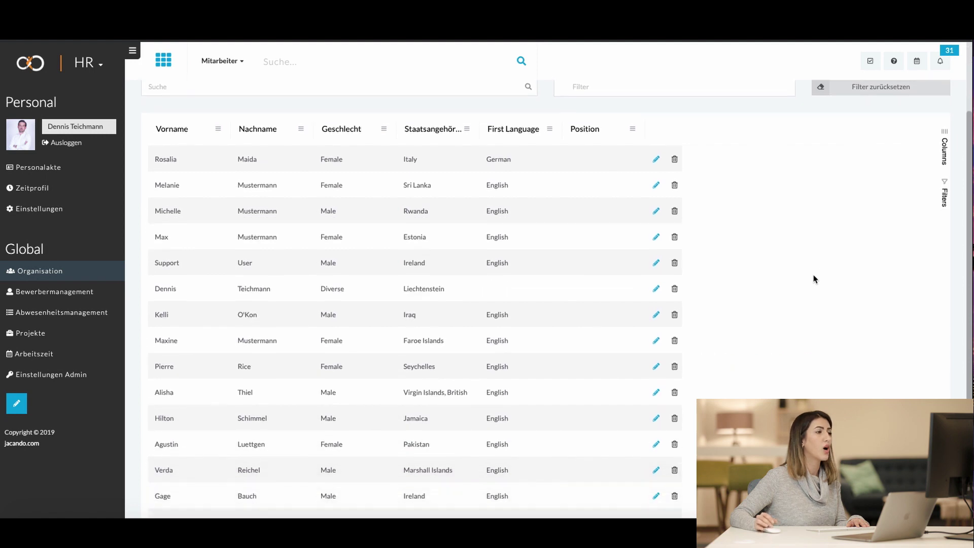
scroll(813, 277, "down", 1)
scroll(813, 276, "up", 3)
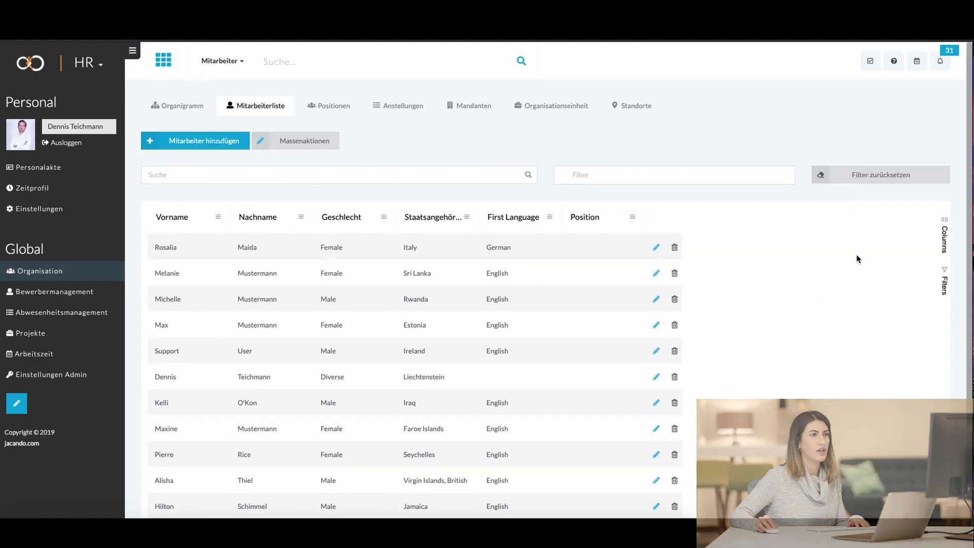
left_click(946, 228)
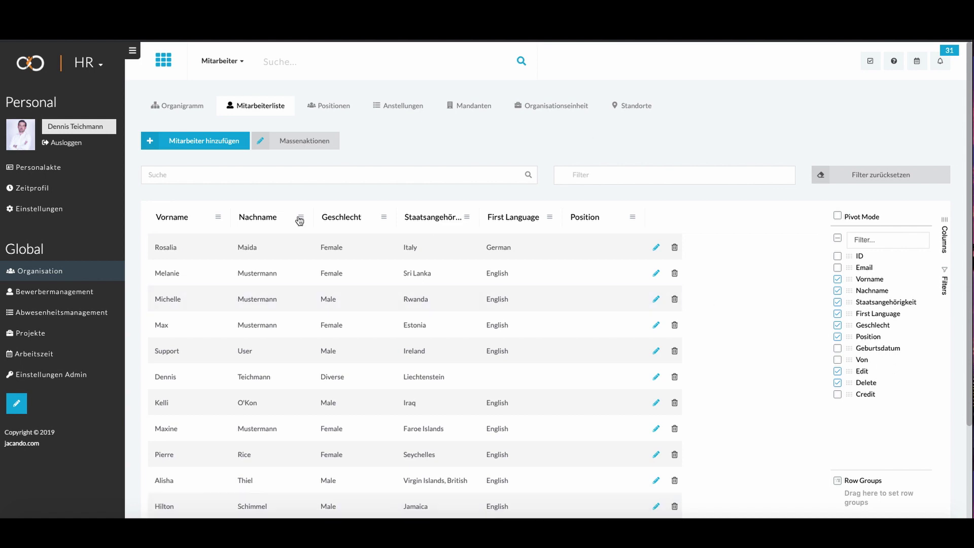
Try showing the ID column and hiding the Vorname column in the employee list
left_click(838, 257)
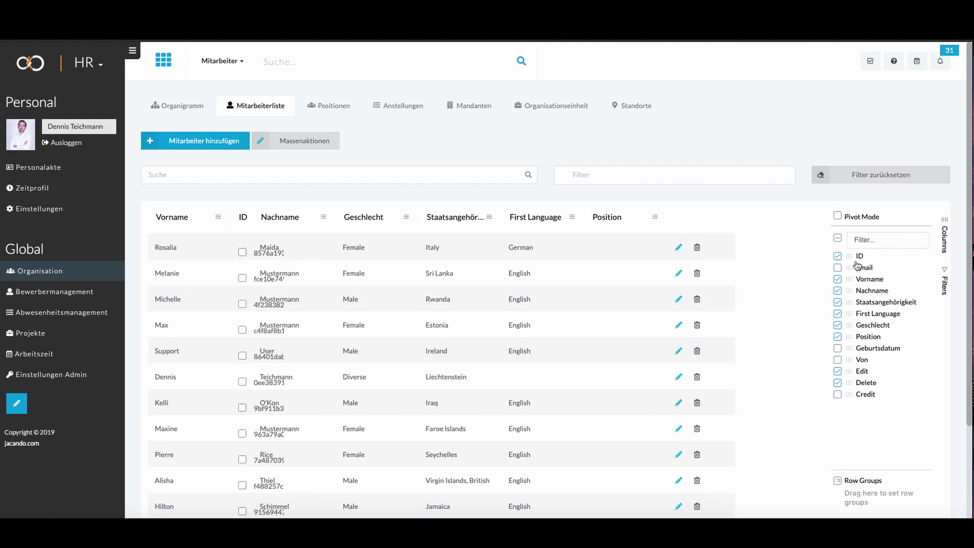
left_click(838, 257)
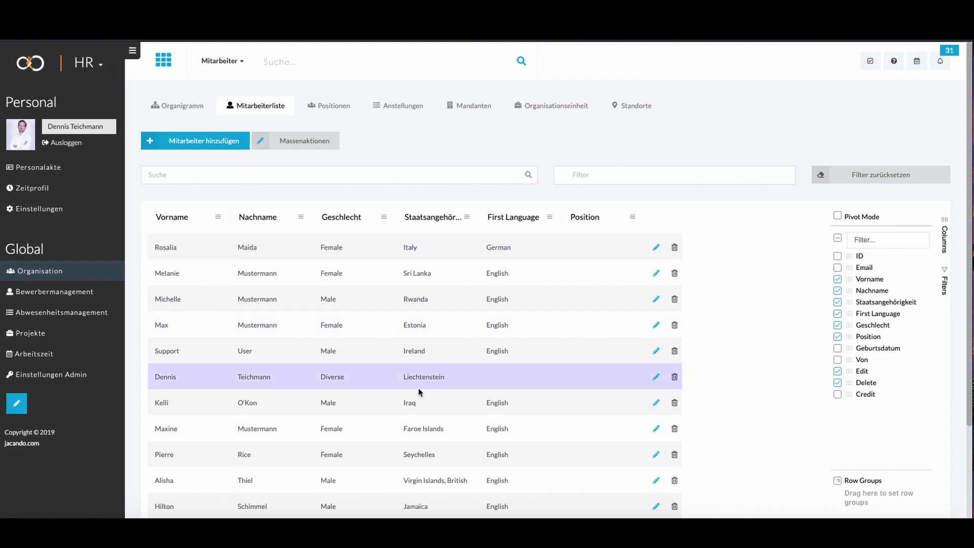
left_click(838, 280)
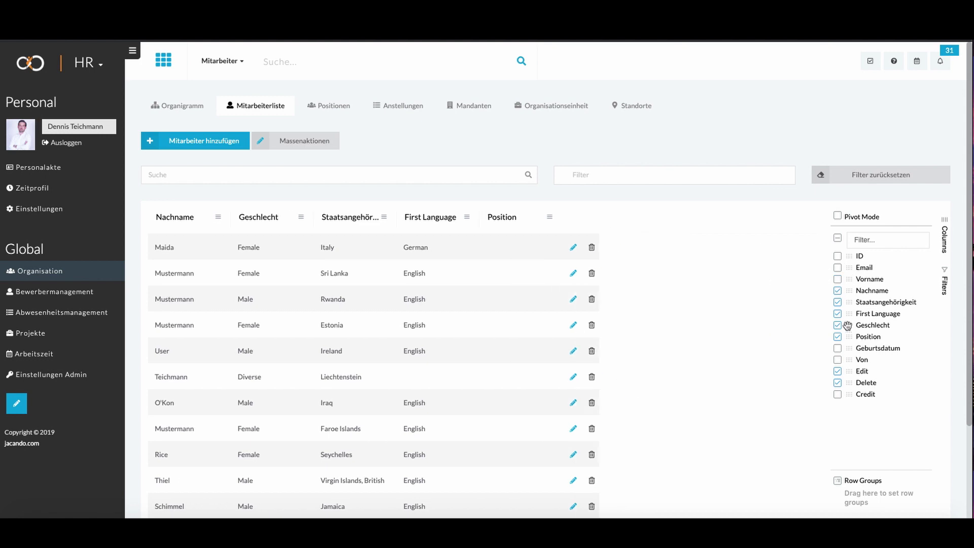
left_click(837, 279)
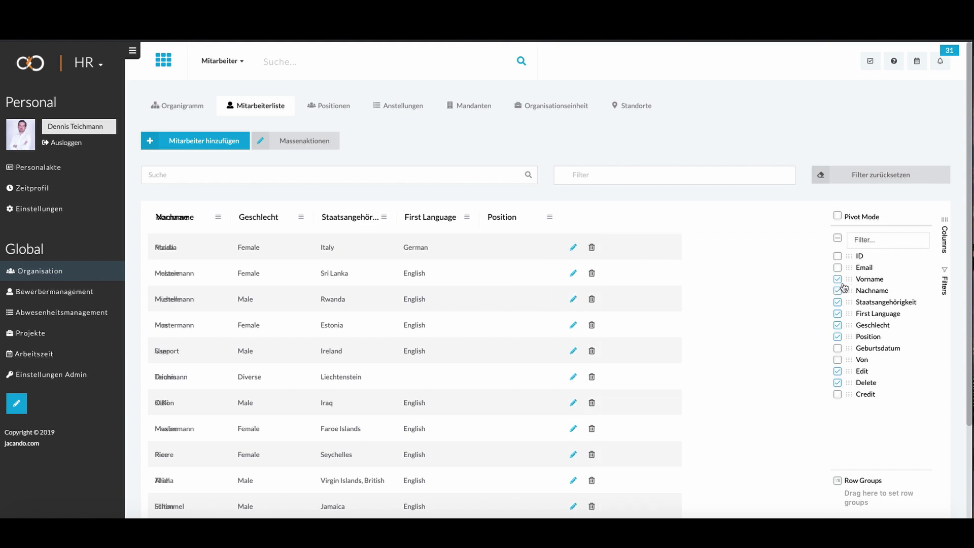
Add the Geburtsdatum, Von, Credit, ID and Email columns to the employee list
left_click(838, 350)
left_click(838, 361)
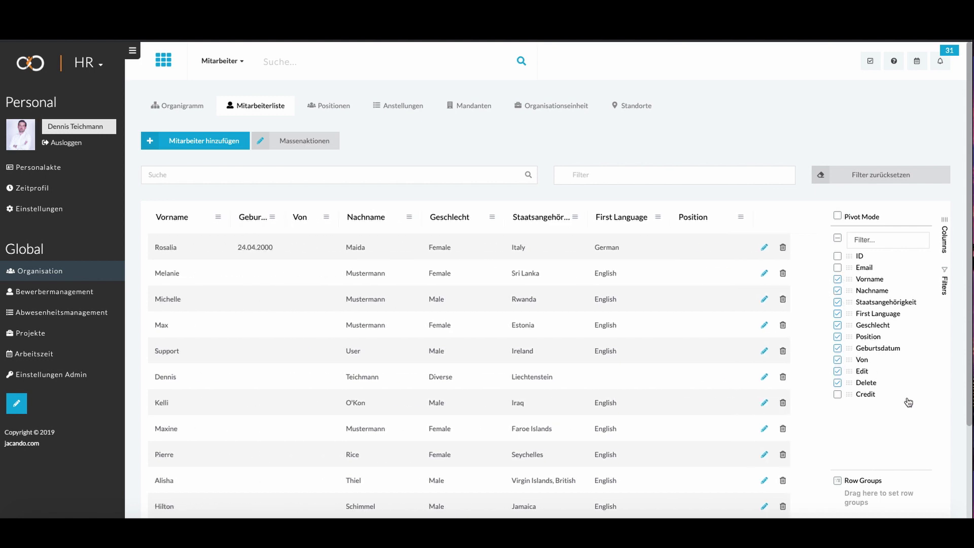
left_click(837, 394)
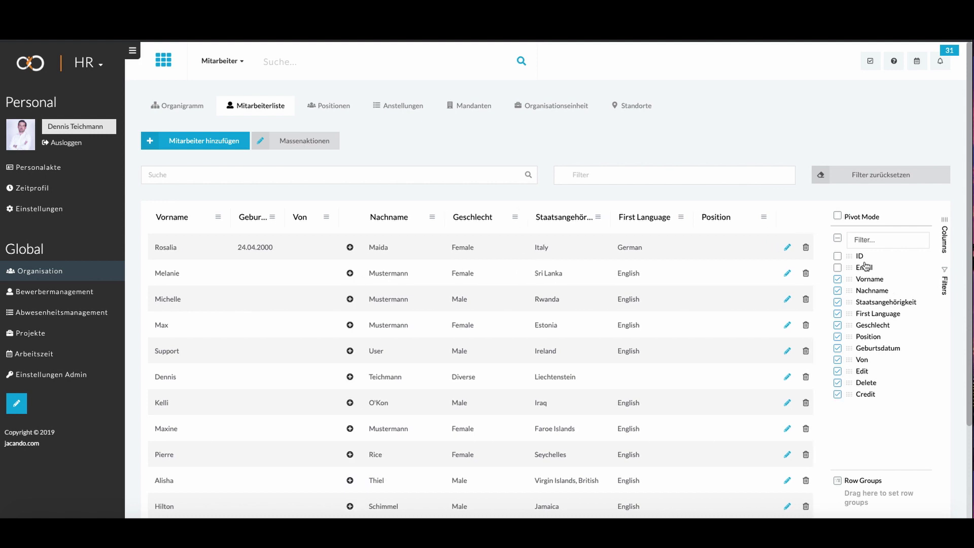
left_click(838, 256)
left_click(837, 268)
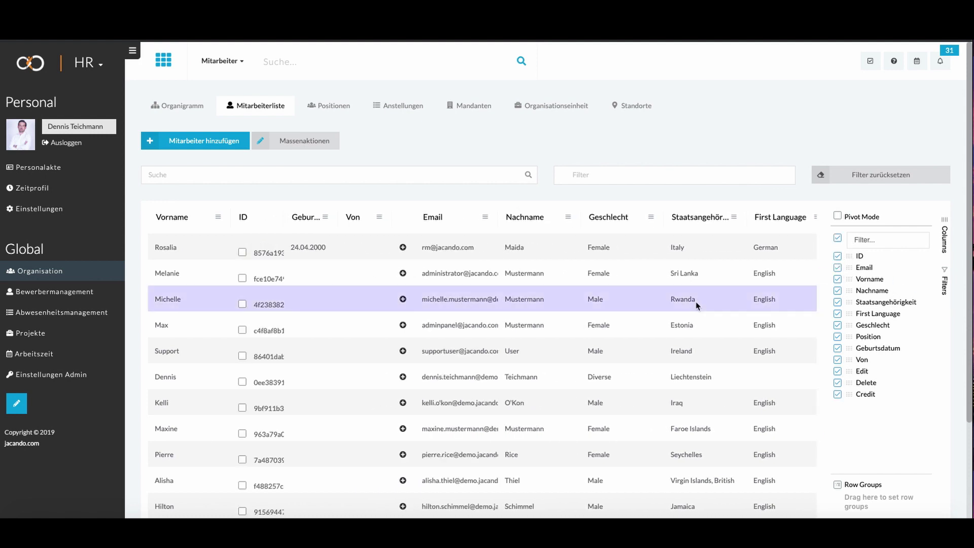
Remove the Credit, ID, Nachname and Staatsangehörigkeit columns from the employee list
scroll(696, 304, "right", 3)
scroll(697, 305, "left", 3)
left_click(836, 395)
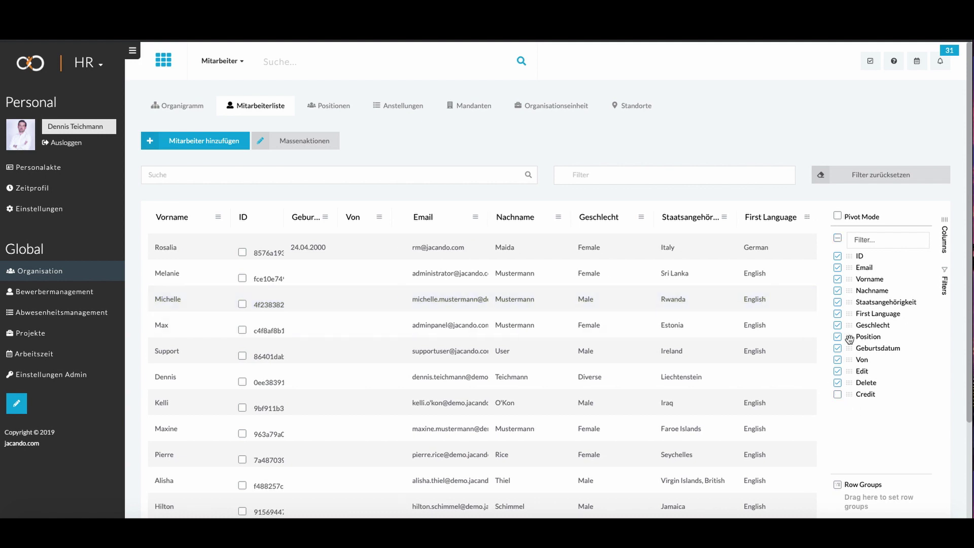
left_click(838, 256)
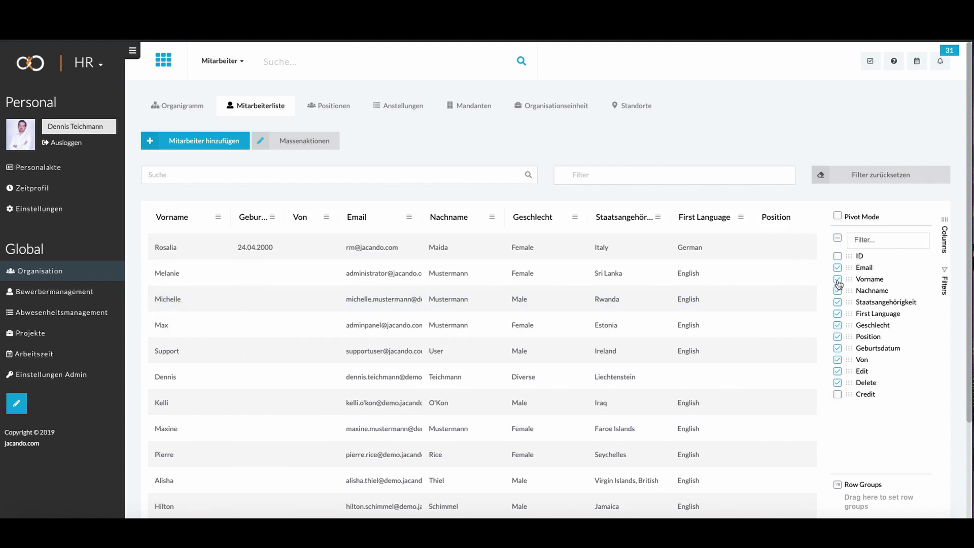
left_click(837, 290)
left_click(838, 303)
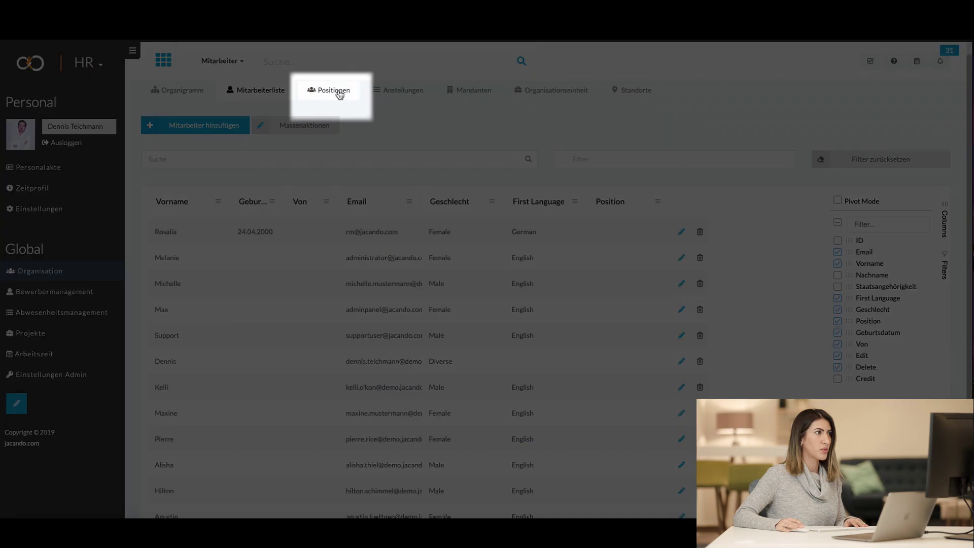
Look through the Positionen list and the Anstellungen list of the organisation
left_click(333, 104)
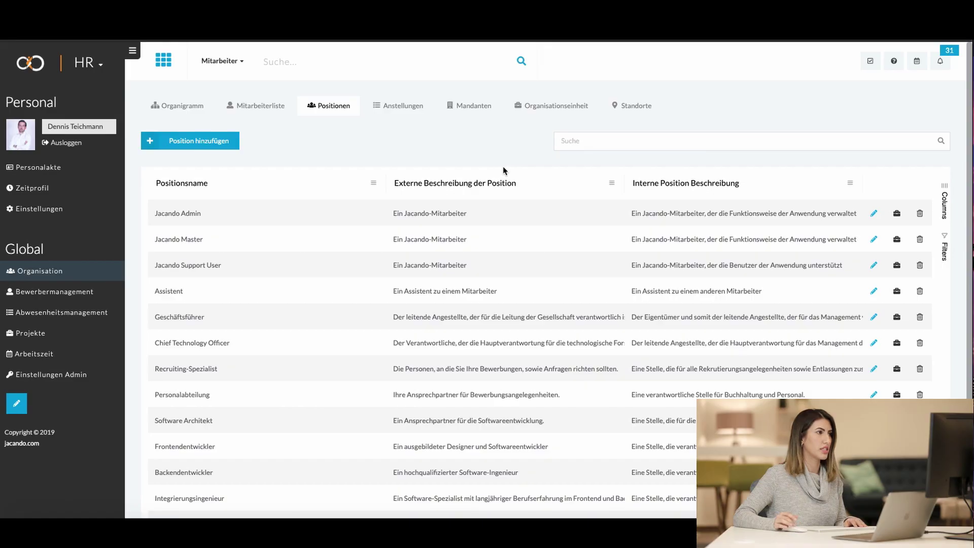
scroll(504, 169, "down", 2)
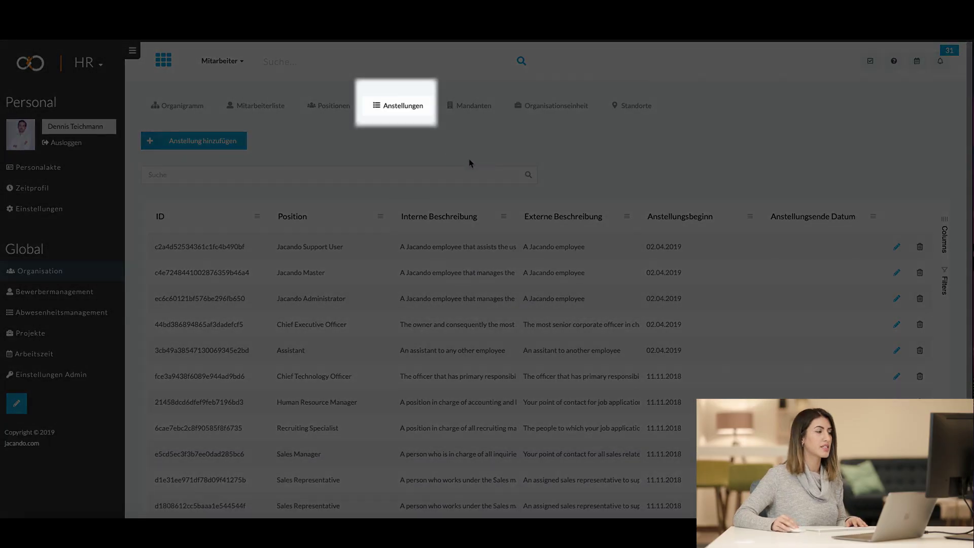
scroll(471, 162, "down", 3)
scroll(471, 162, "down", 1)
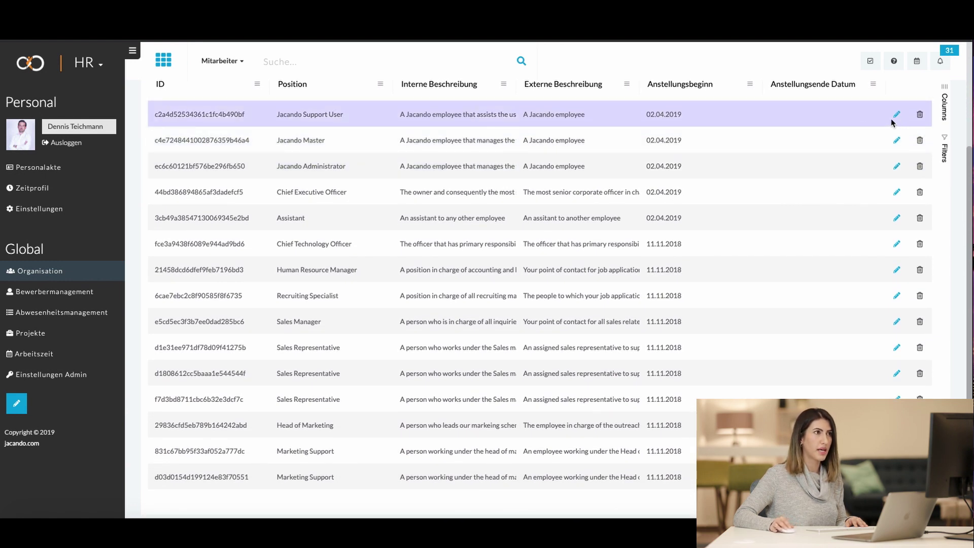
scroll(708, 187, "up", 1)
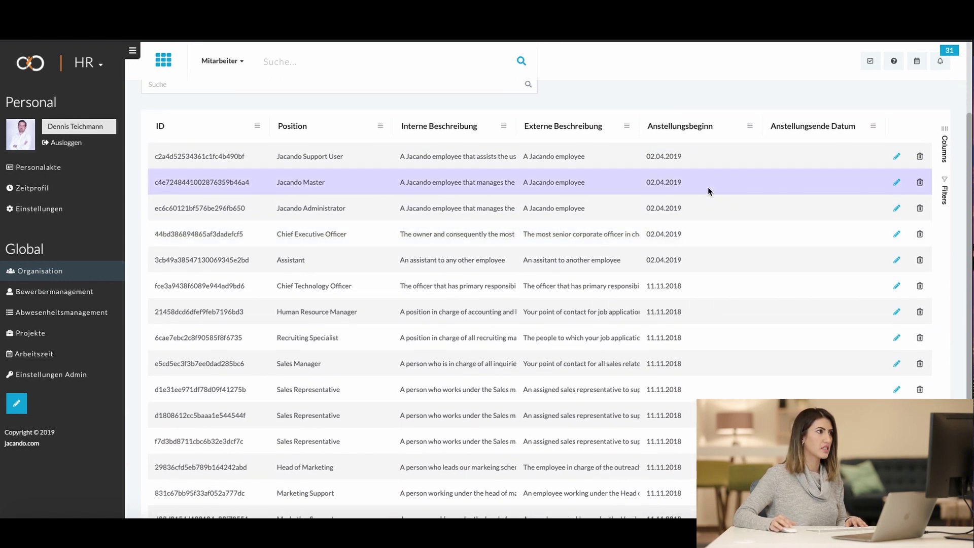
scroll(707, 187, "up", 2)
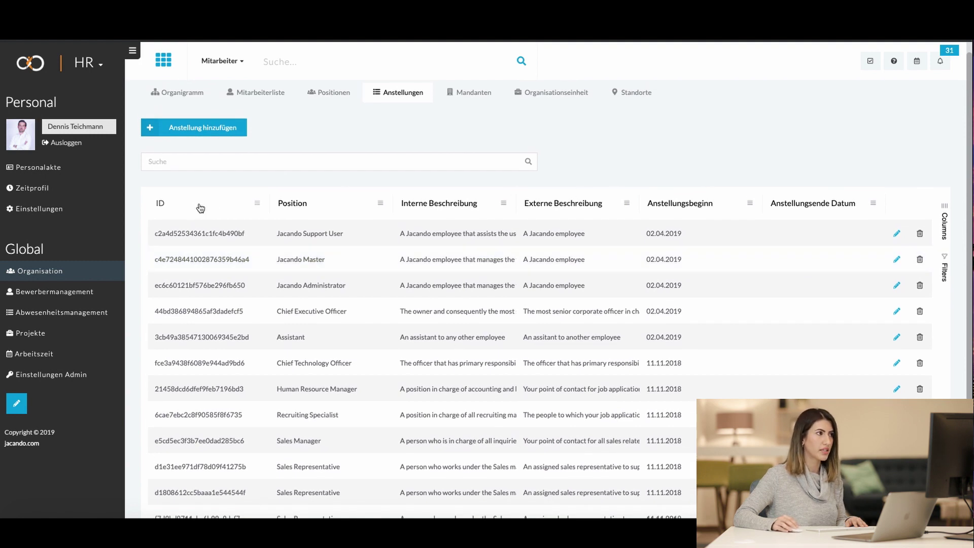
Look at the forms for adding an Anstellung and a new Mandant, leaving them without saving
left_click(222, 137)
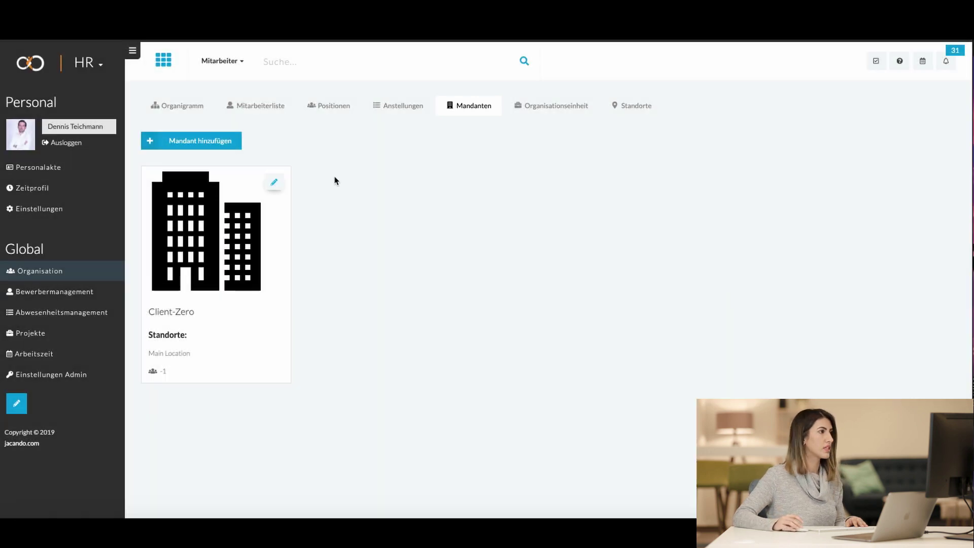
left_click(215, 147)
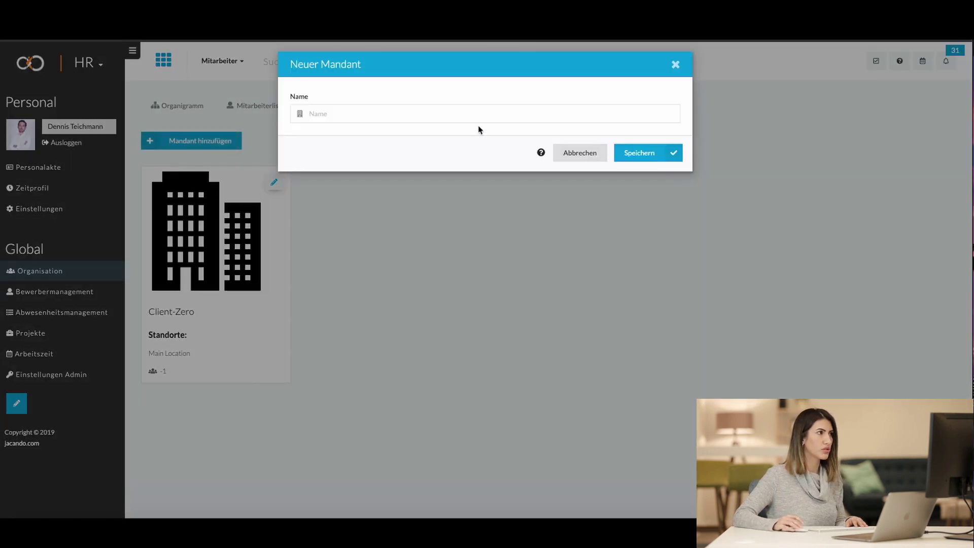
left_click(676, 66)
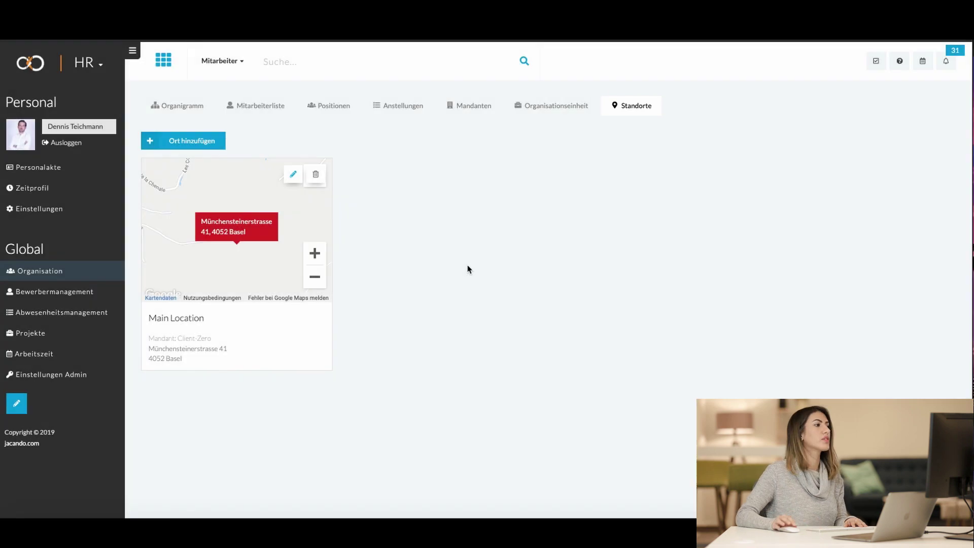
Start a new location under Standorte named jacando AG and assign it to the Mandant Client-Zero
left_click(188, 142)
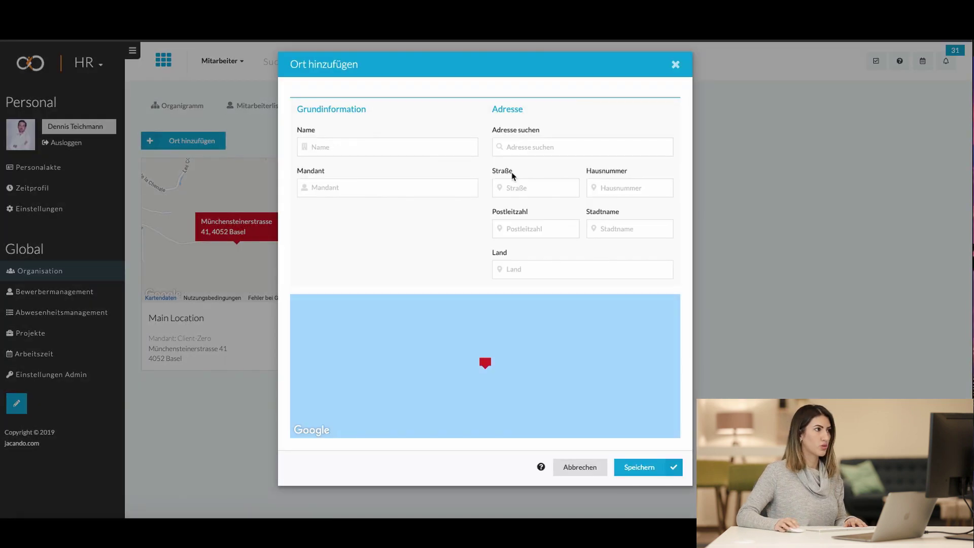
left_click(392, 151)
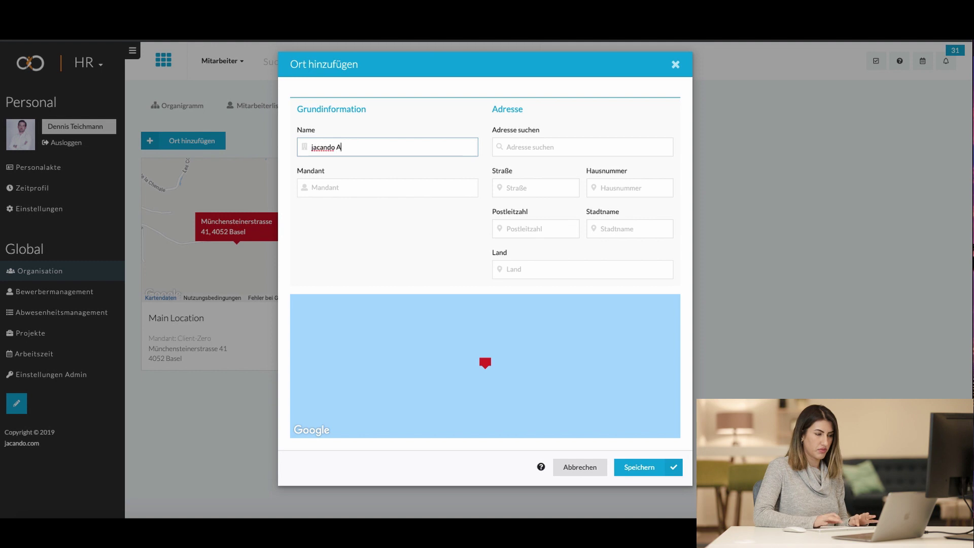
left_click(327, 185)
left_click(372, 209)
Look up the company's street address in Basel, apply the matching suggestion and save the location
left_click(549, 149)
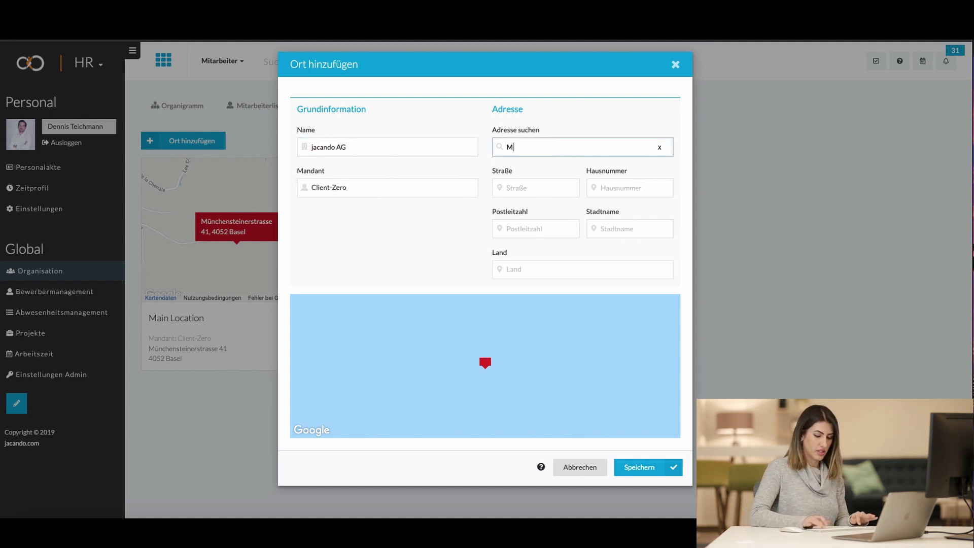
type("Münchensteinerstrass")
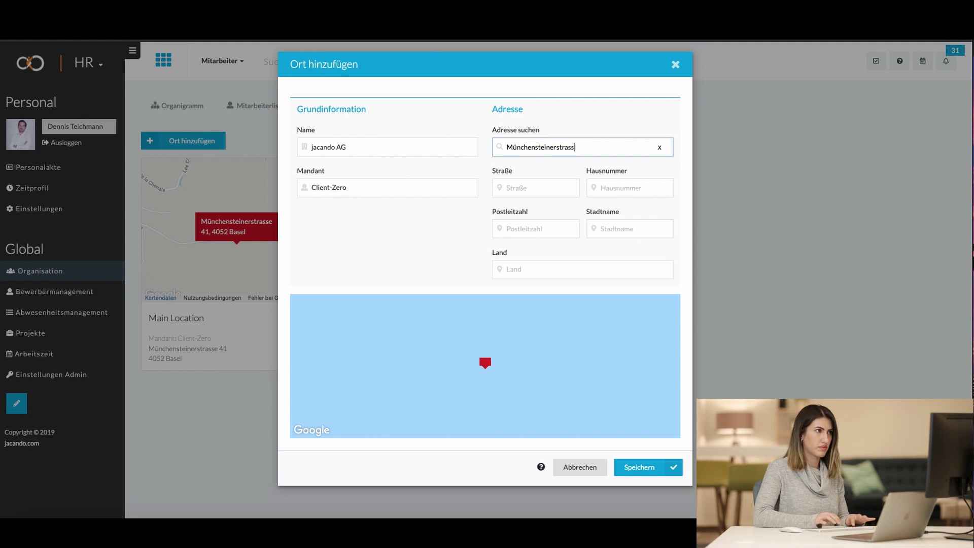
type("e 41")
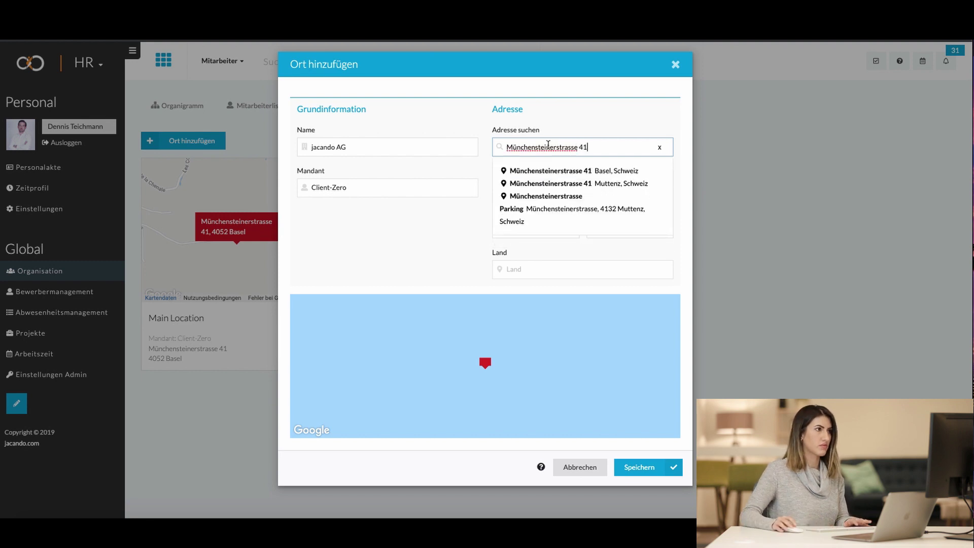
left_click(579, 172)
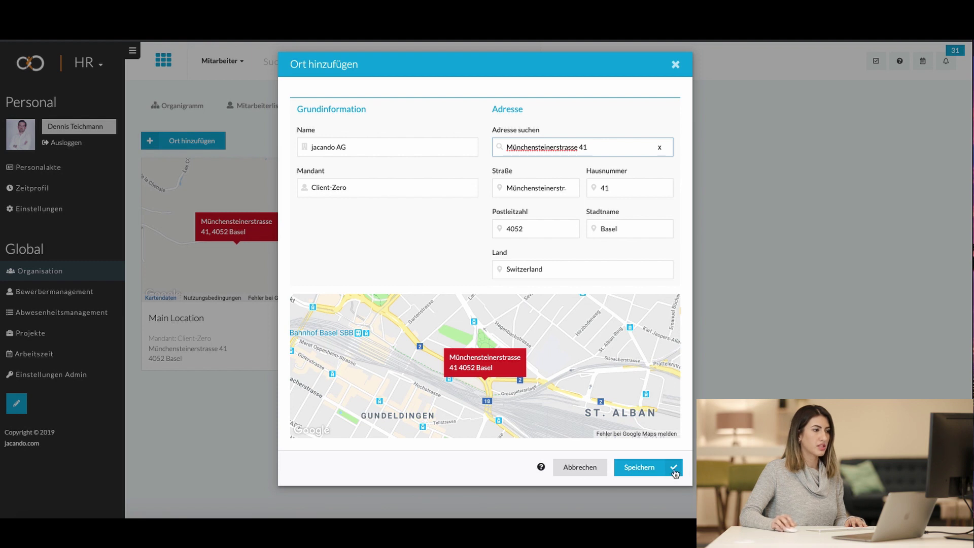
left_click(640, 467)
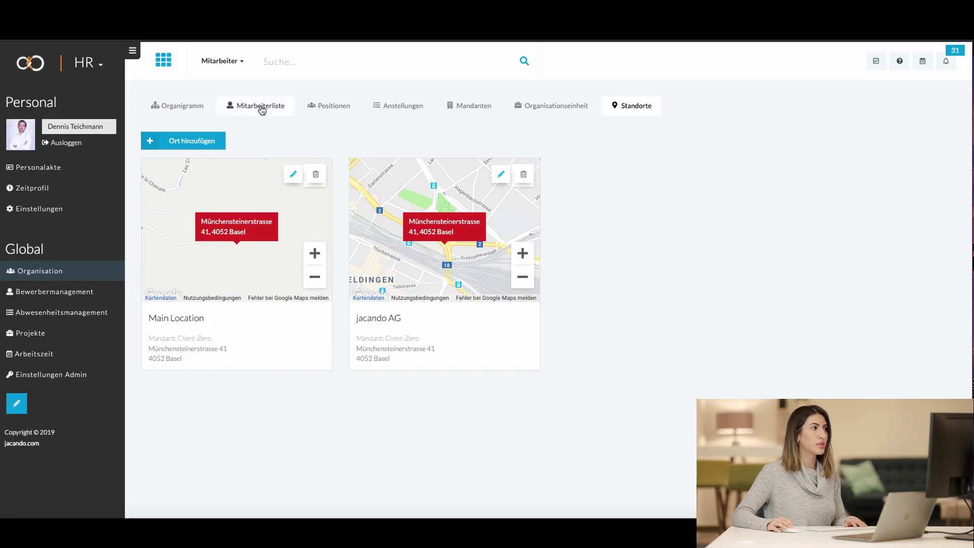
Open the first employee's record from the Mitarbeiterliste and review its overview of personal data, position and absences
left_click(261, 104)
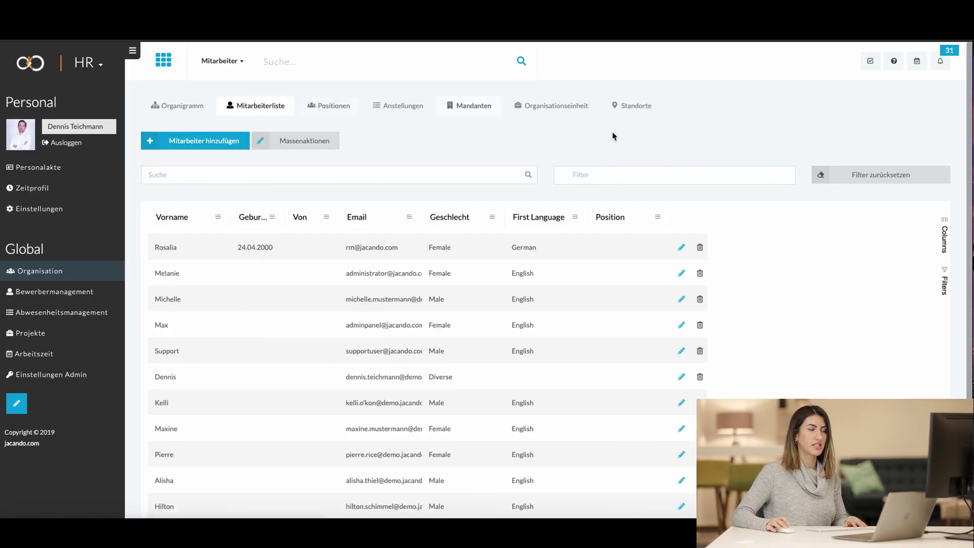
left_click(162, 252)
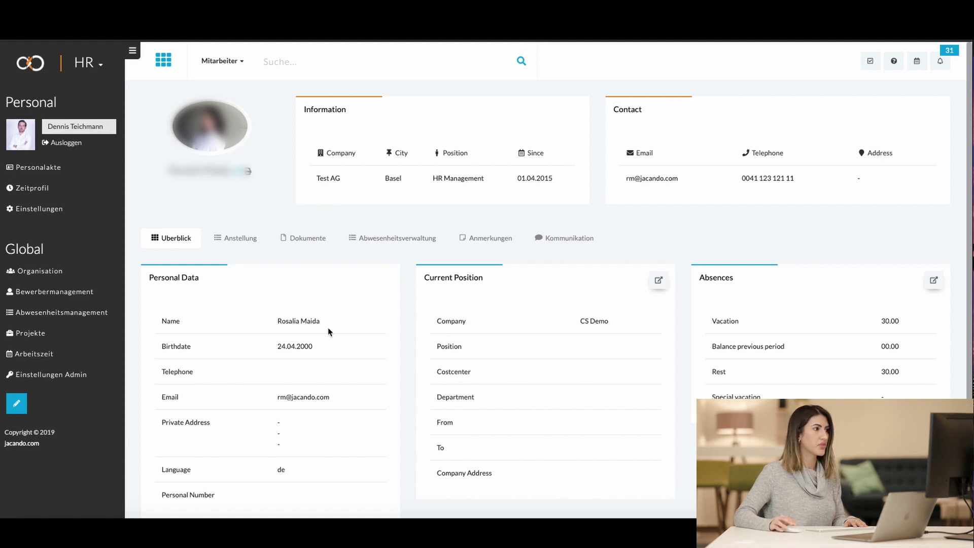
scroll(327, 327, "down", 1)
scroll(556, 303, "down", 1)
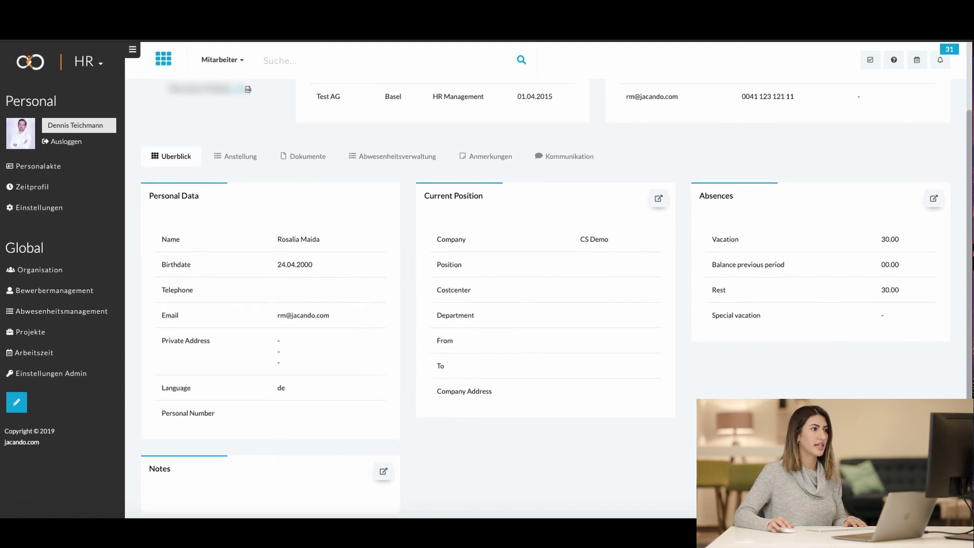
scroll(430, 459, "up", 2)
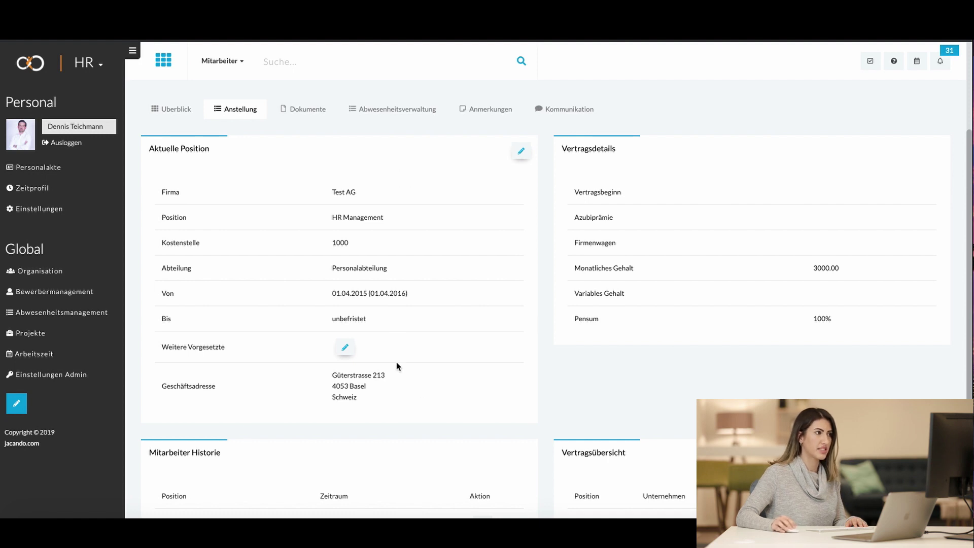
Review the employee's Anstellung details: current position, Vertragsdetails, Vertragsübersicht and Mitarbeiter Historie
scroll(489, 357, "down", 2)
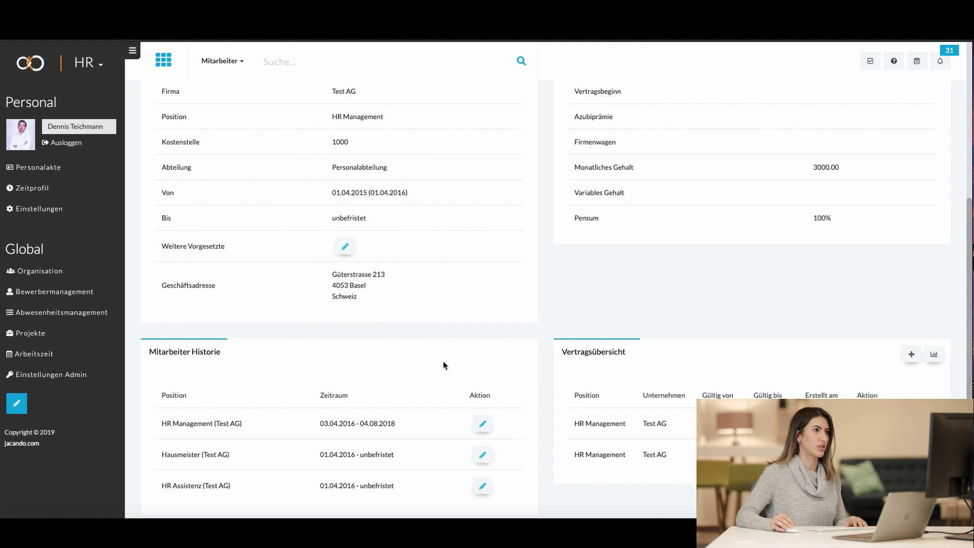
scroll(440, 391, "up", 5)
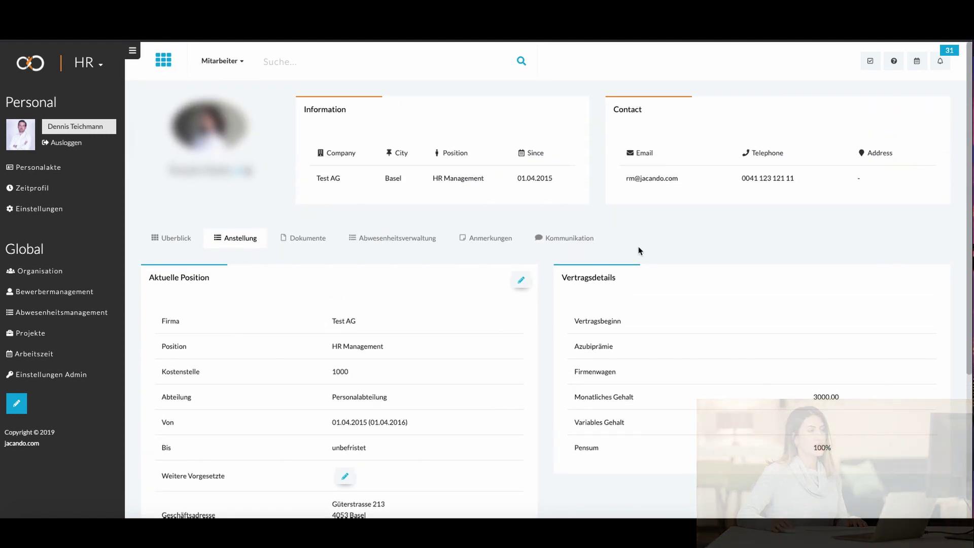
scroll(686, 415, "down", 1)
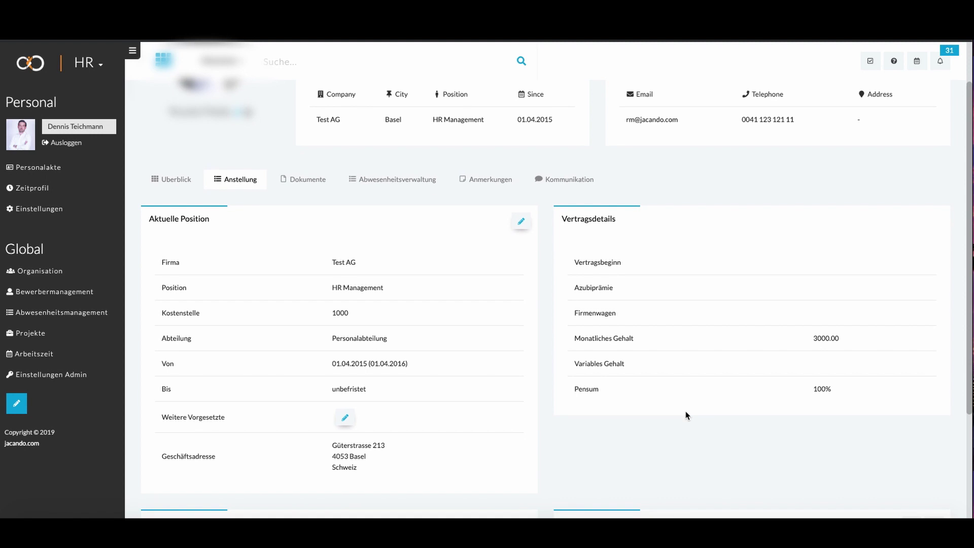
scroll(685, 415, "down", 1)
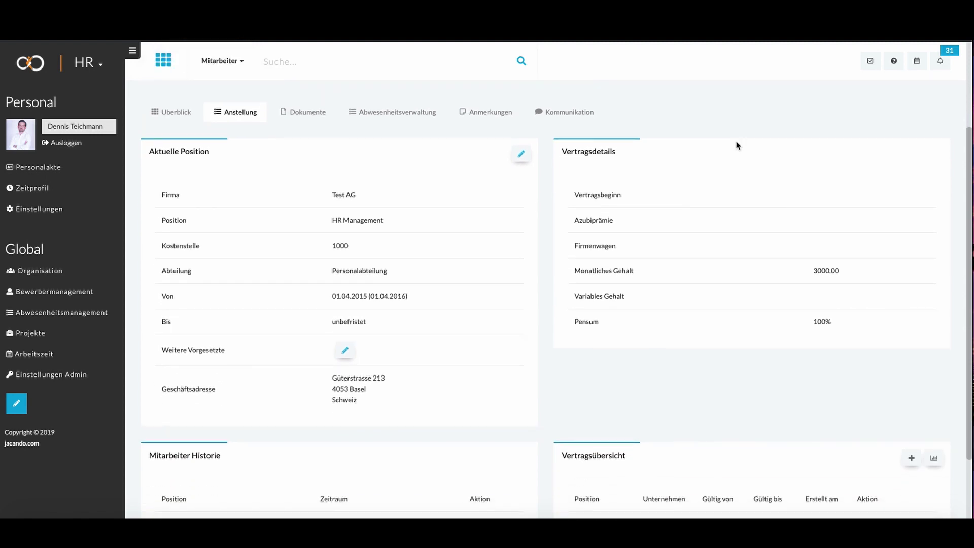
scroll(861, 371, "down", 1)
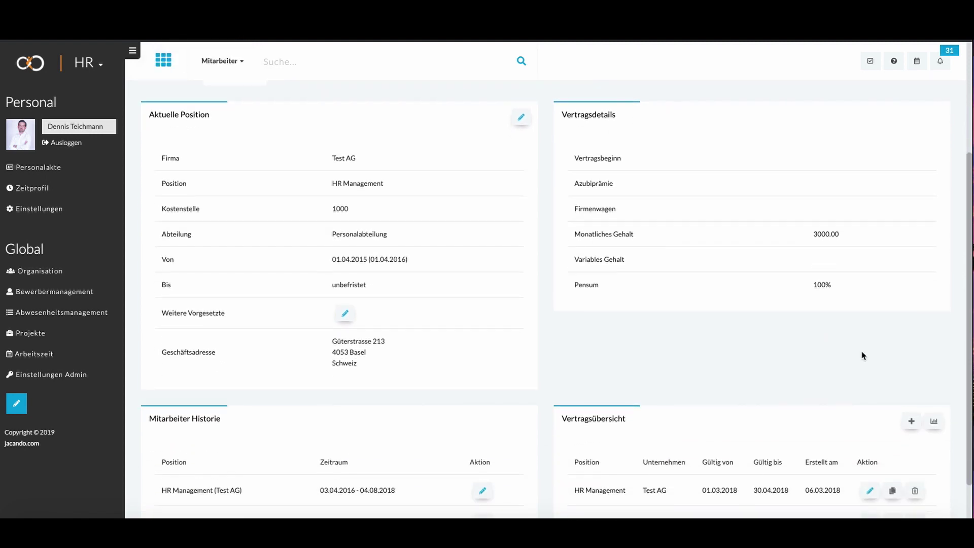
scroll(702, 337, "down", 1)
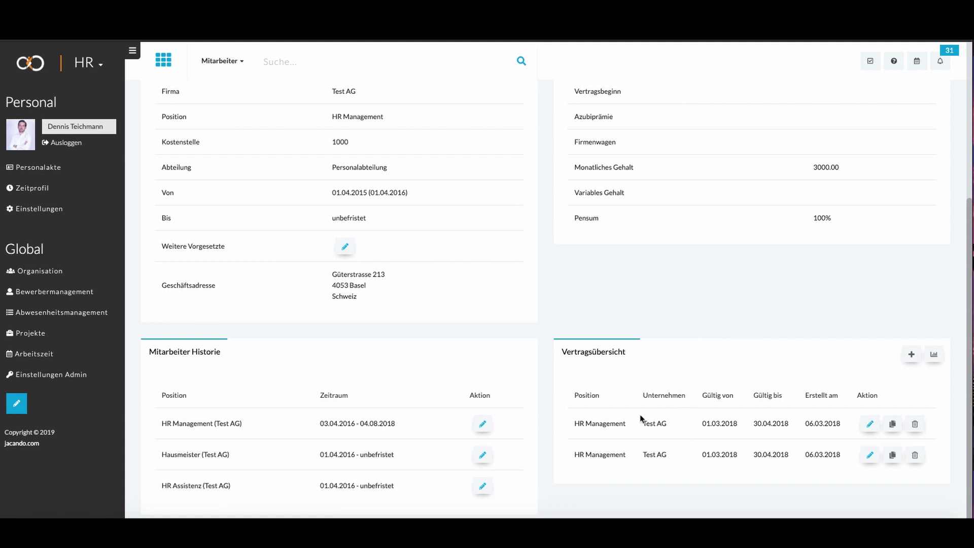
left_click_drag(561, 401, 891, 394)
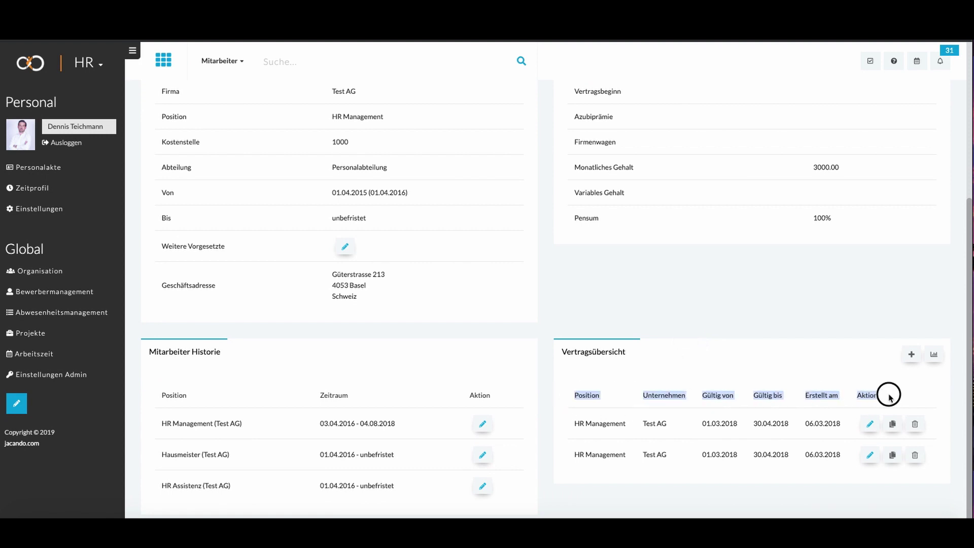
left_click(784, 436)
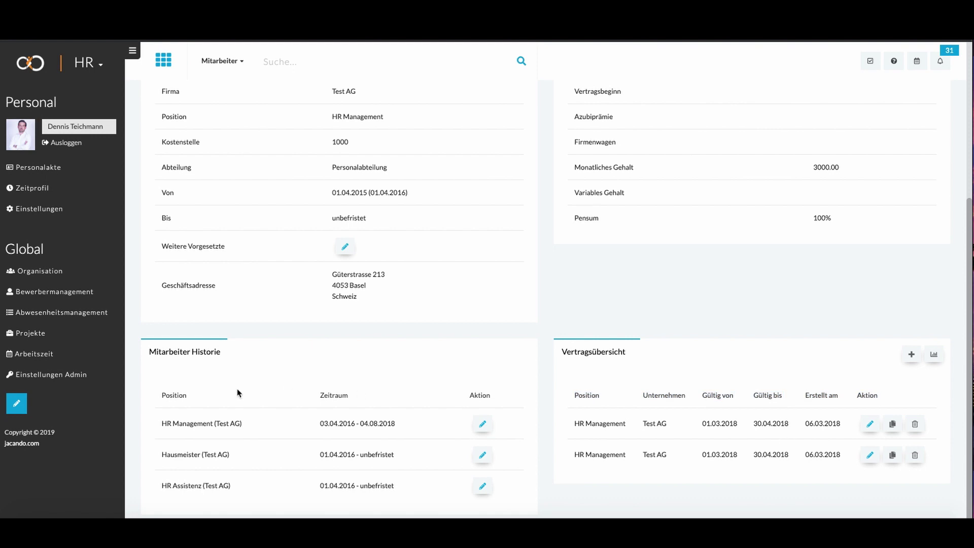
left_click_drag(243, 482, 150, 432)
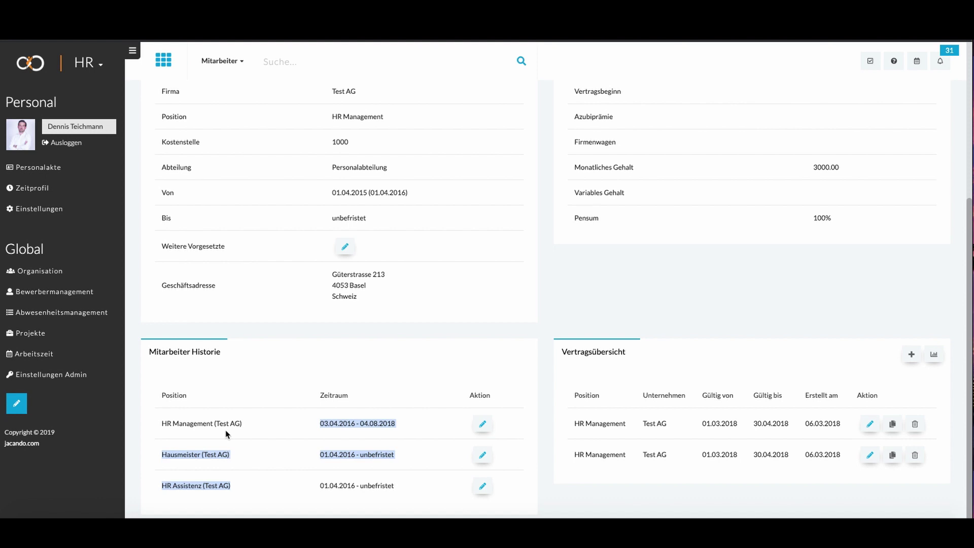
left_click(476, 439)
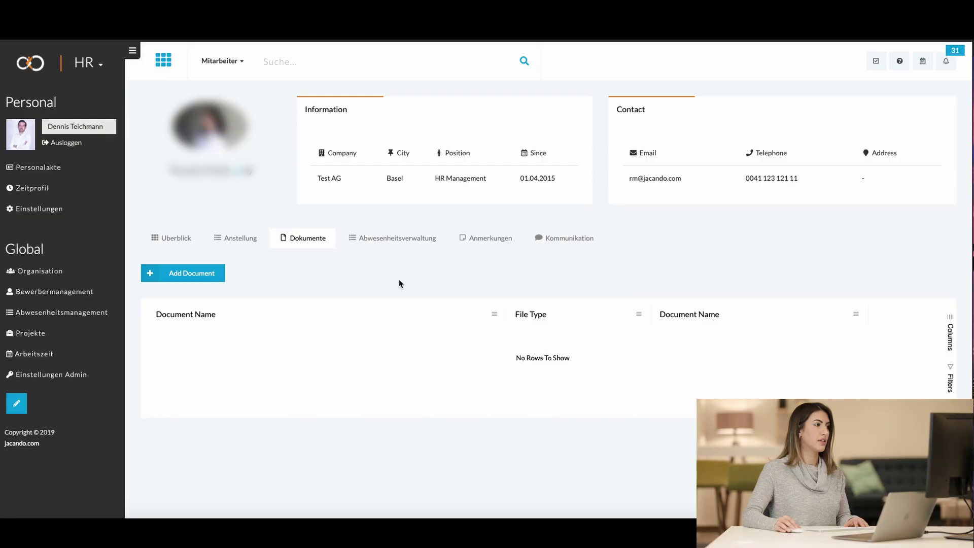
Look at the employee's document area and examine the absence entries under Abwesenheitsverwaltung
left_click(209, 277)
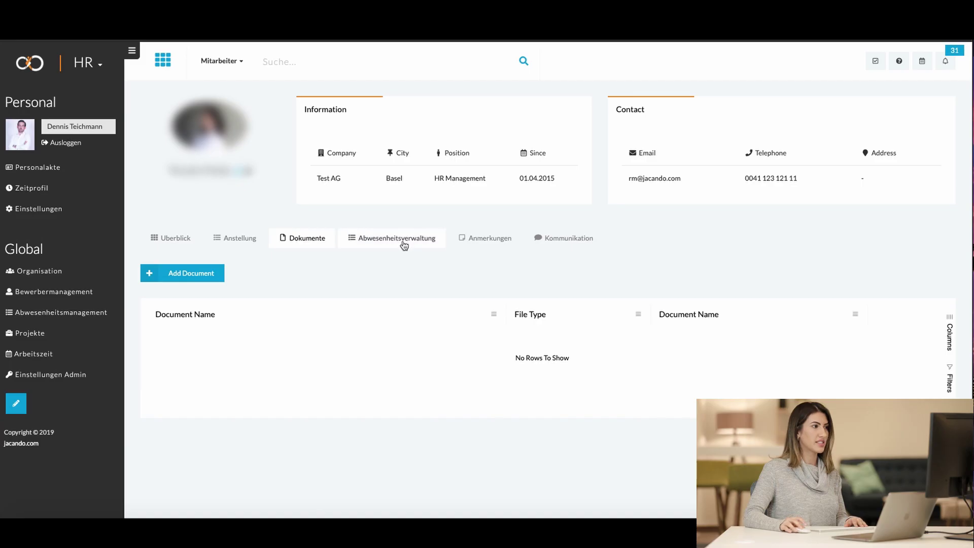
left_click(401, 243)
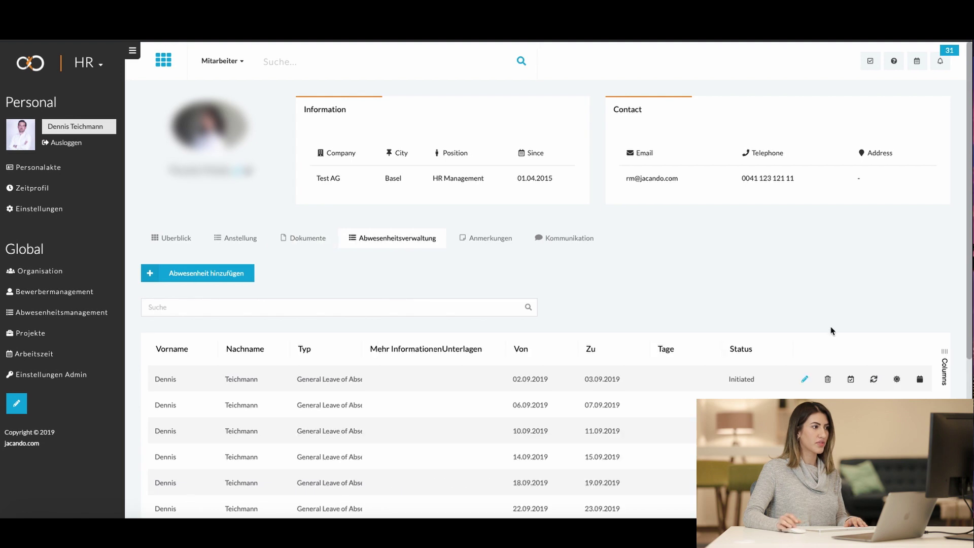
scroll(831, 330, "down", 4)
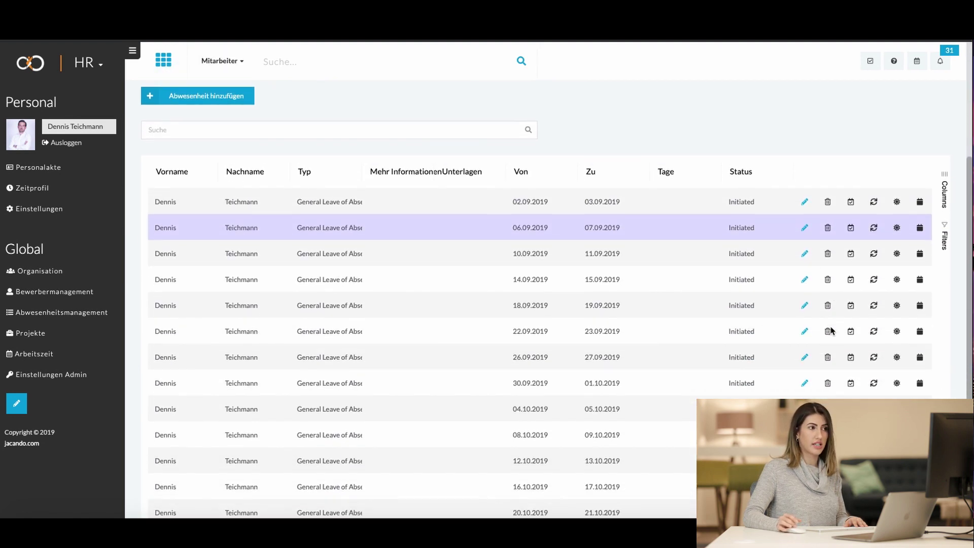
scroll(831, 331, "down", 2)
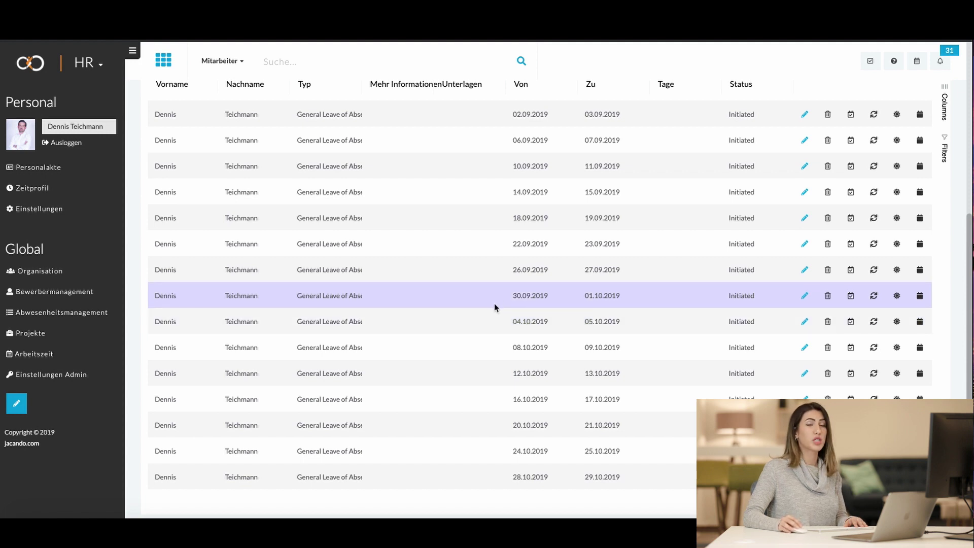
scroll(496, 307, "up", 4)
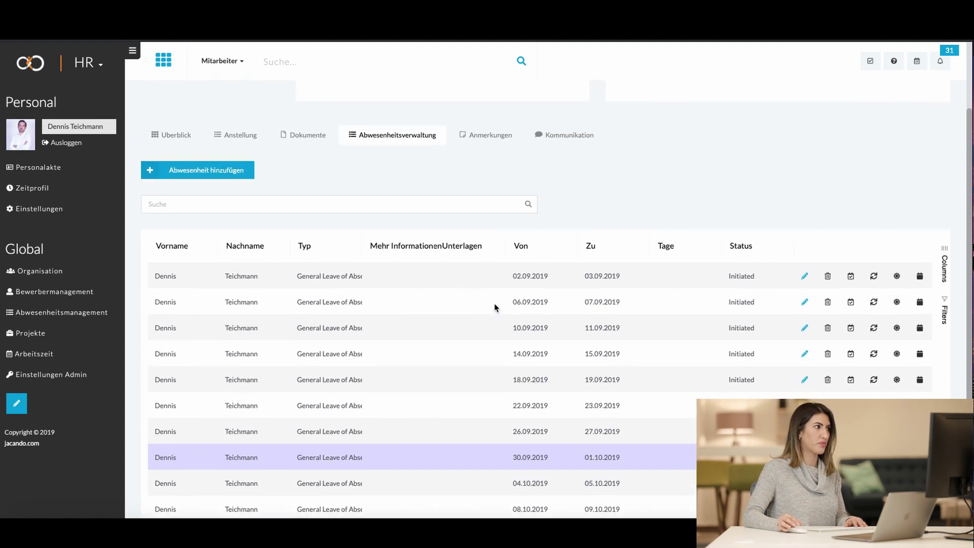
left_click(214, 209)
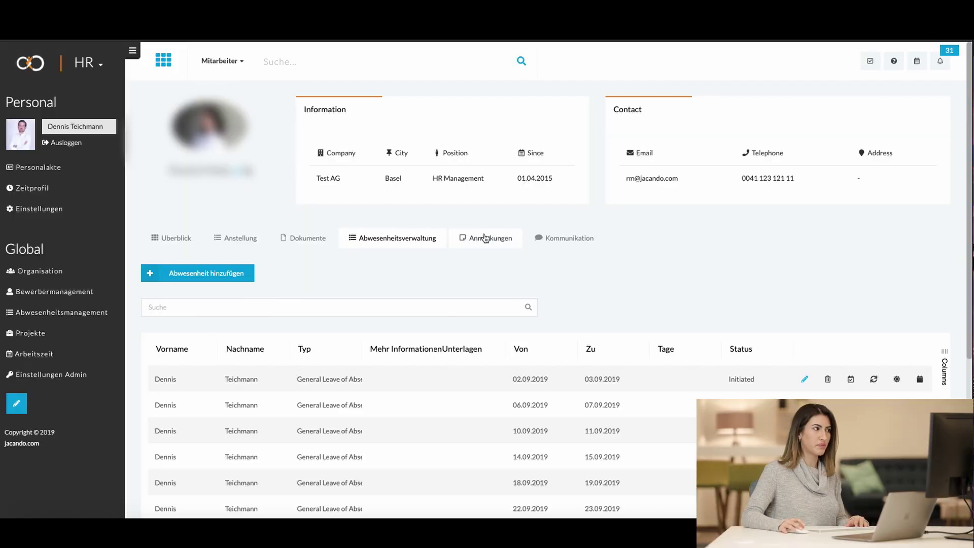
Look at the form for adding a note under Anmerkungen, try its Private Nachricht option and leave without saving
left_click(486, 239)
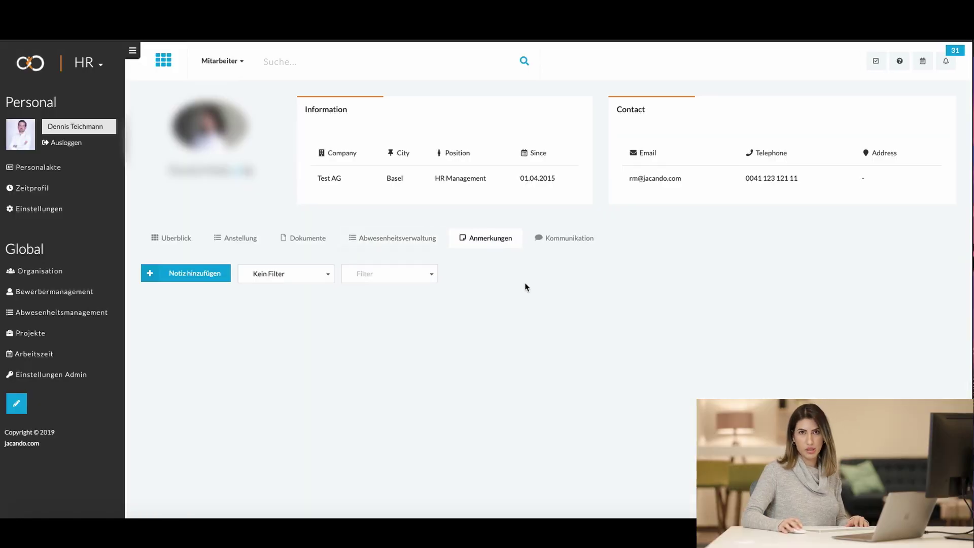
left_click(201, 276)
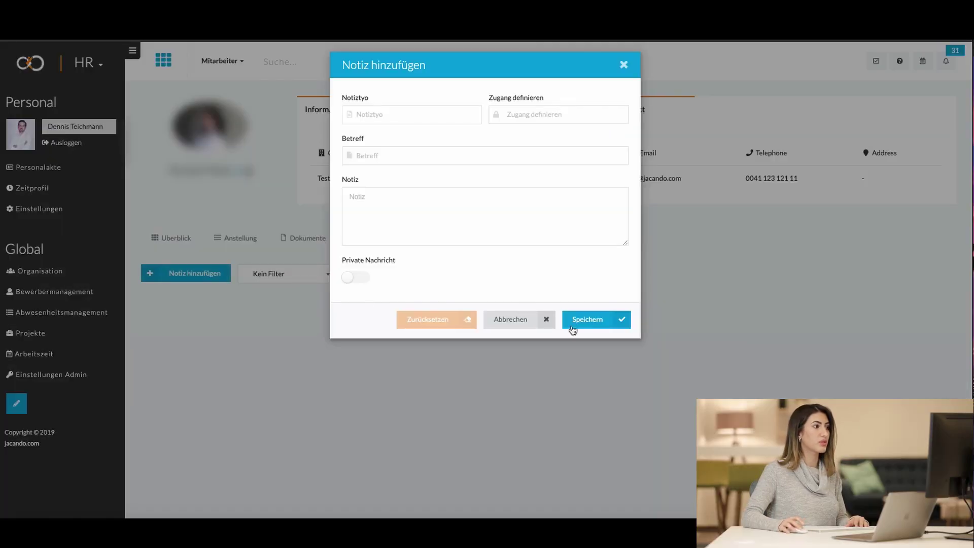
left_click(359, 278)
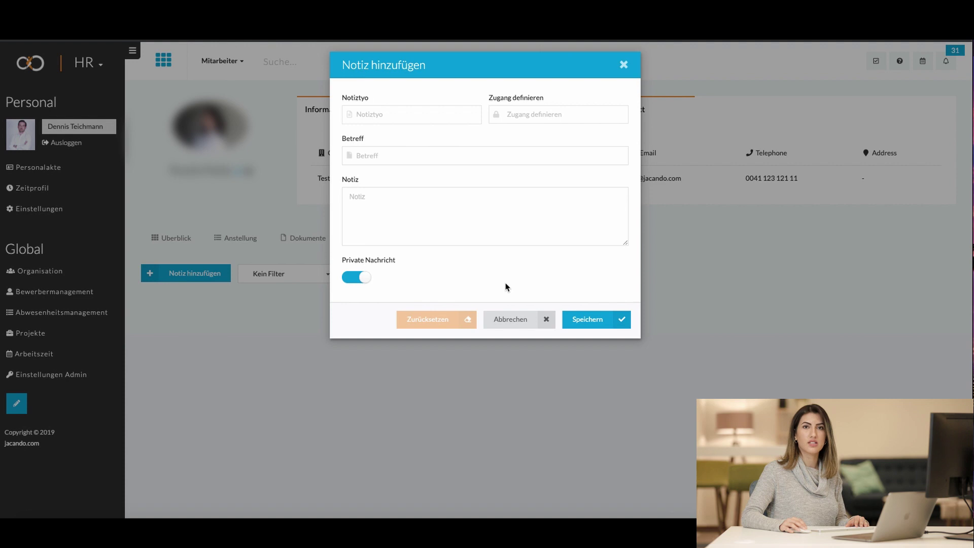
left_click(527, 321)
left_click(571, 86)
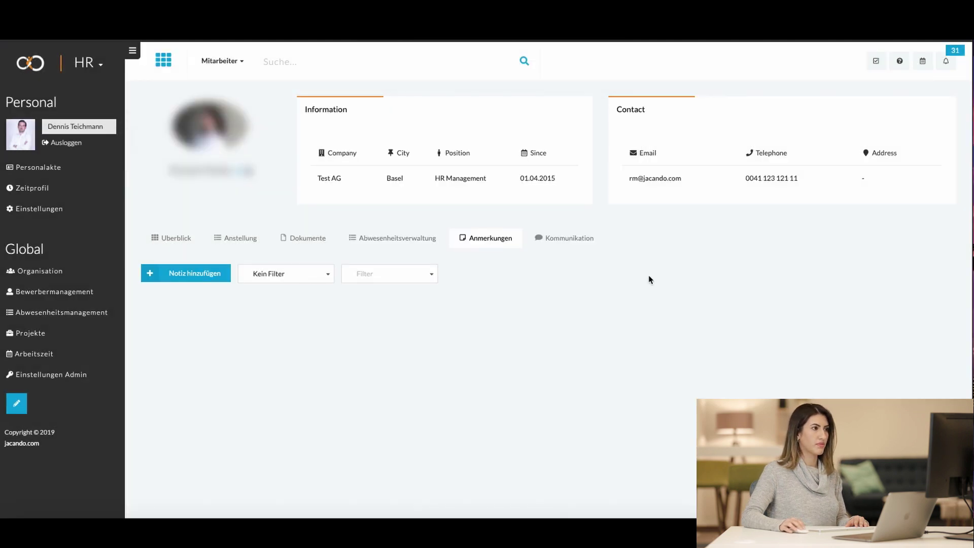
Open the employee's Kommunikation area and write "Hallo" as a message in the displayed conversation
left_click(586, 241)
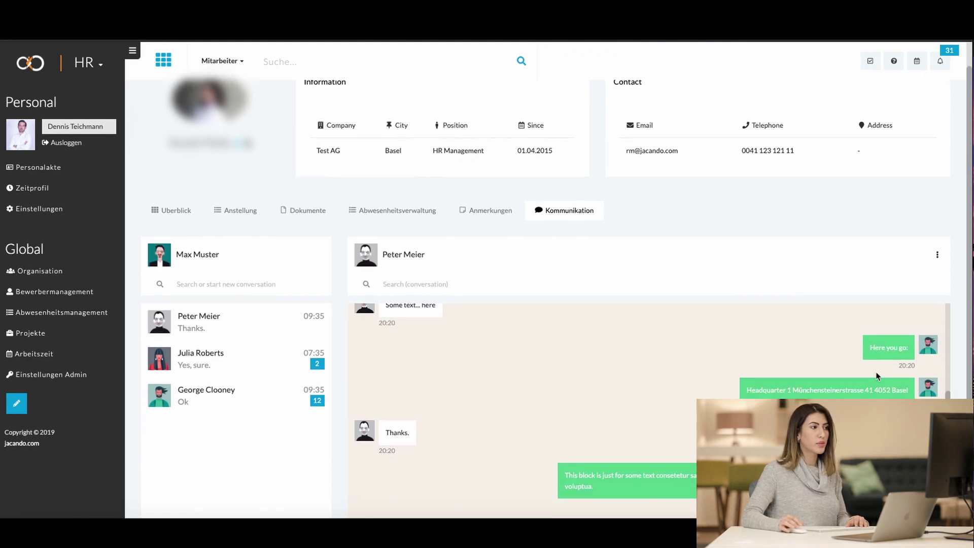
scroll(878, 377, "down", 1)
left_click(469, 499)
type("Hallo")
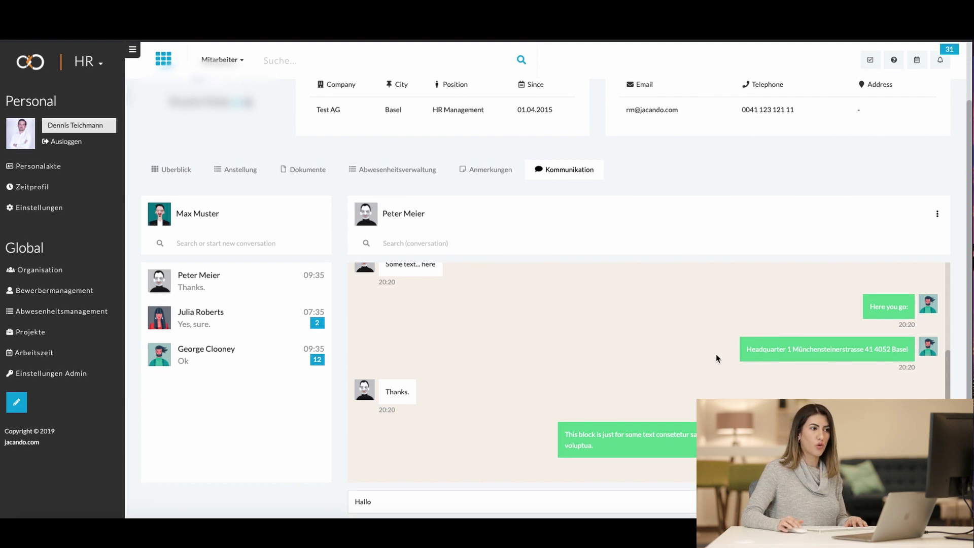
scroll(716, 358, "up", 10)
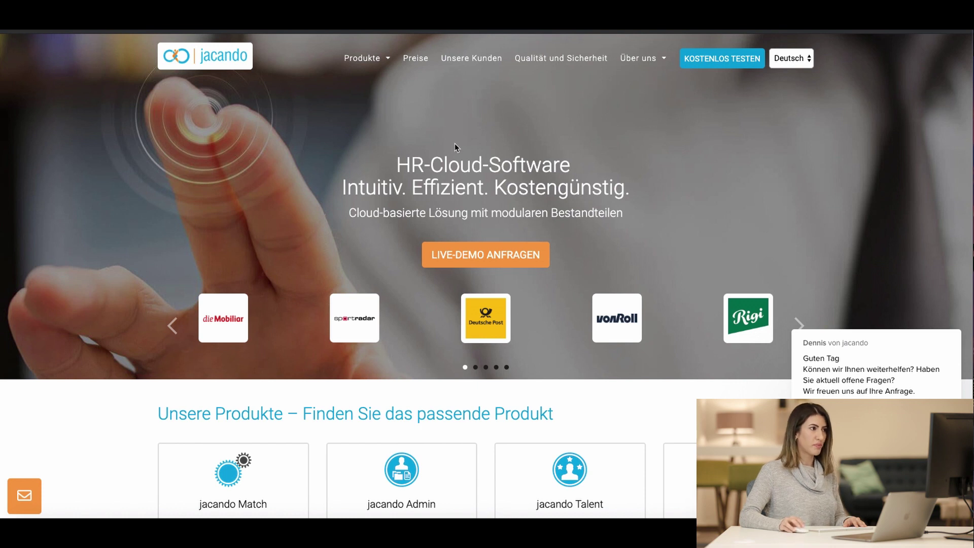
Find the price calculator on the jacando website and set jacando Admin to <25 Mitarbeiter
scroll(458, 144, "down", 5)
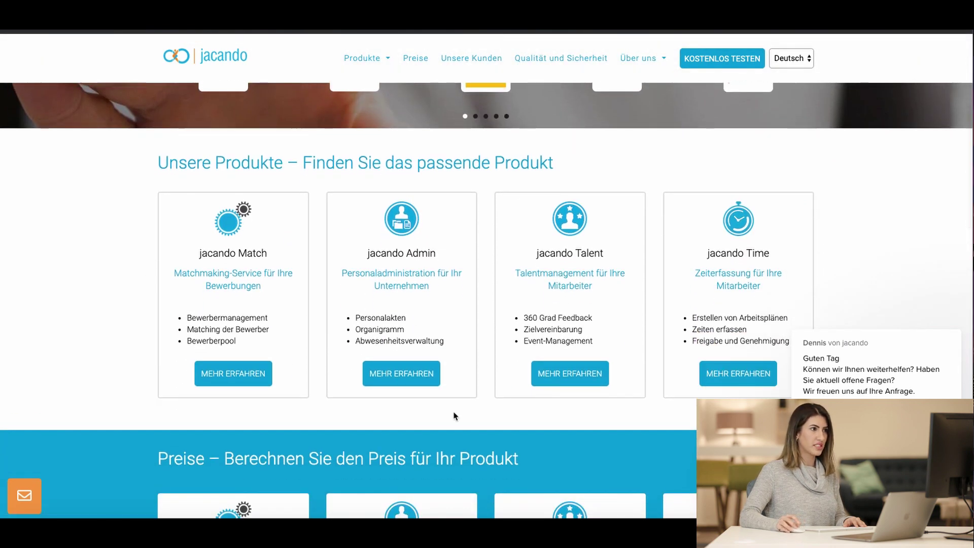
scroll(332, 334, "down", 5)
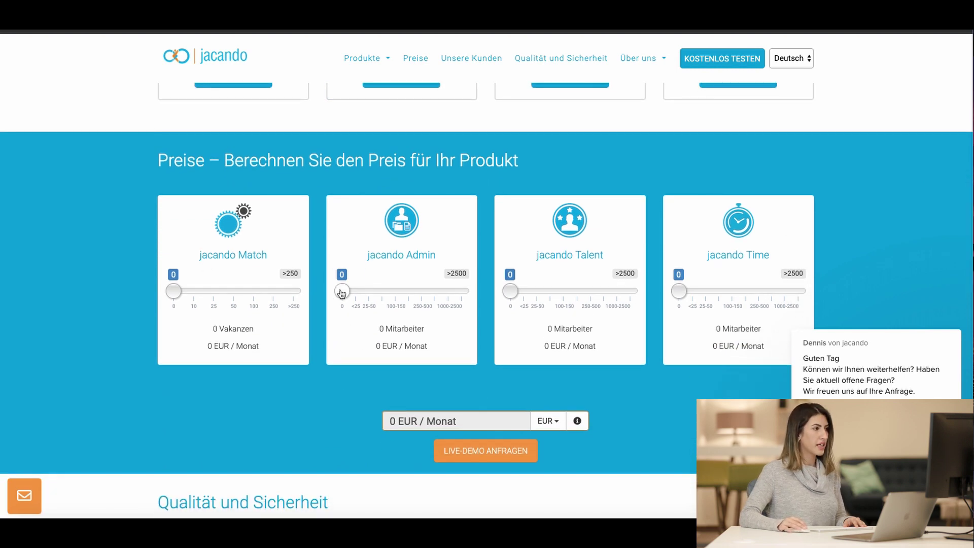
scroll(337, 294, "down", 1)
left_click_drag(341, 288, 355, 291)
scroll(375, 401, "up", 1)
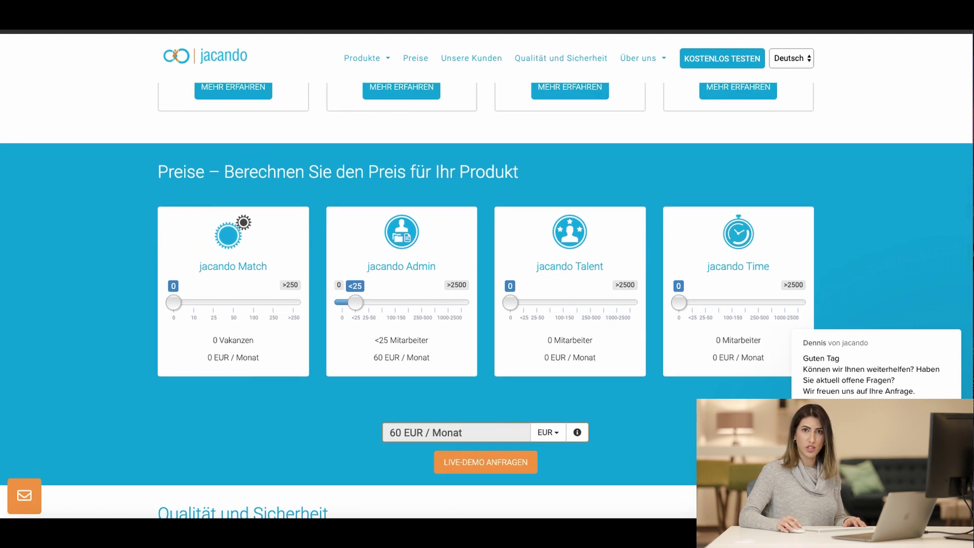
Check the calculator's currency choices, keep EUR and set jacando Admin to 25-50 Mitarbeiter
left_click(546, 433)
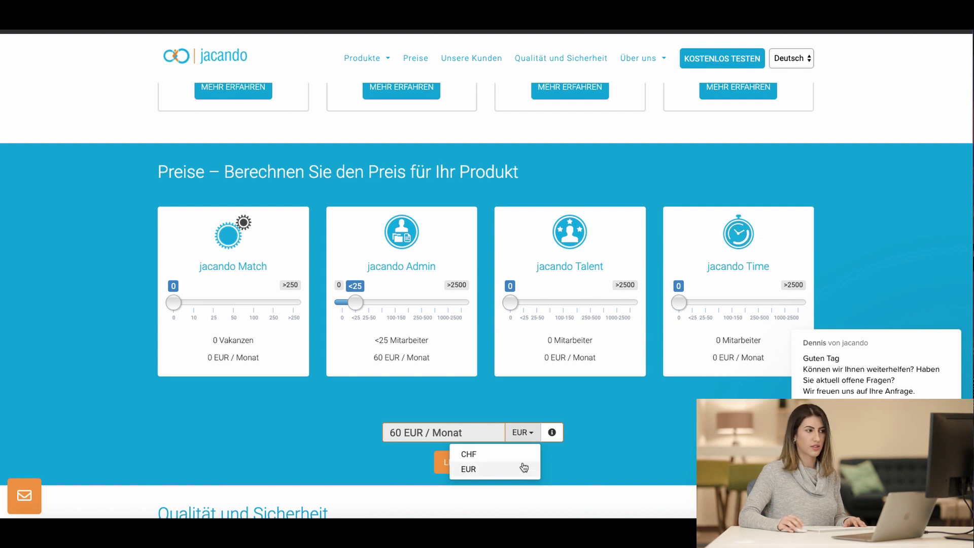
left_click(539, 437)
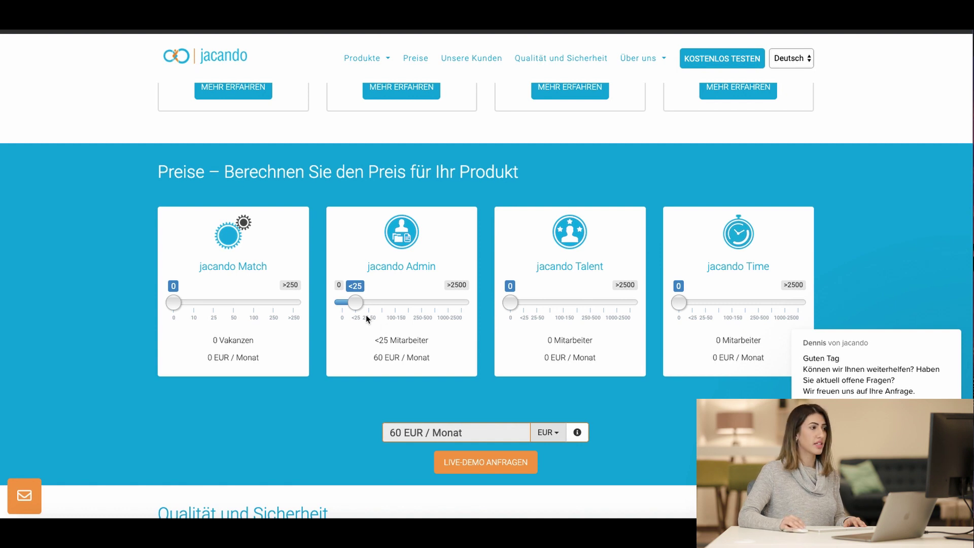
left_click_drag(361, 304, 369, 303)
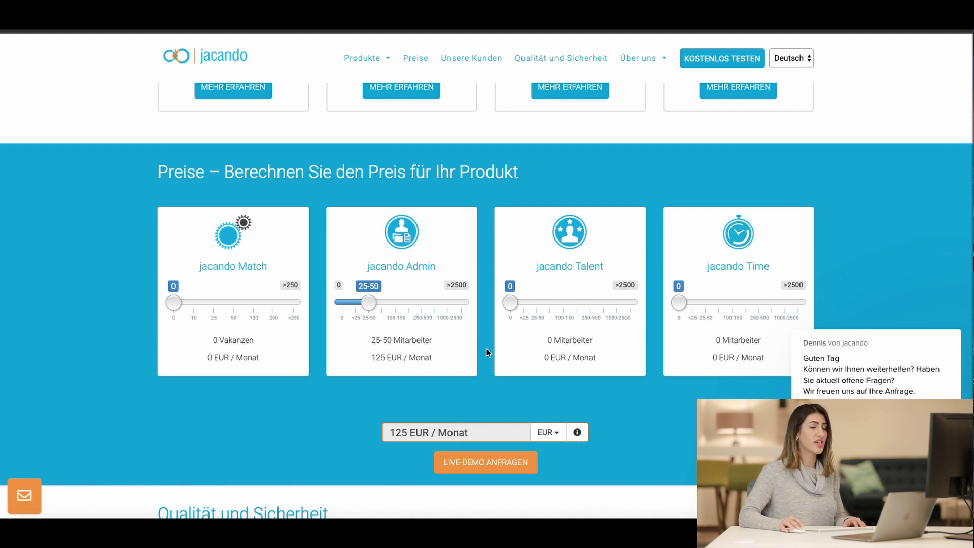